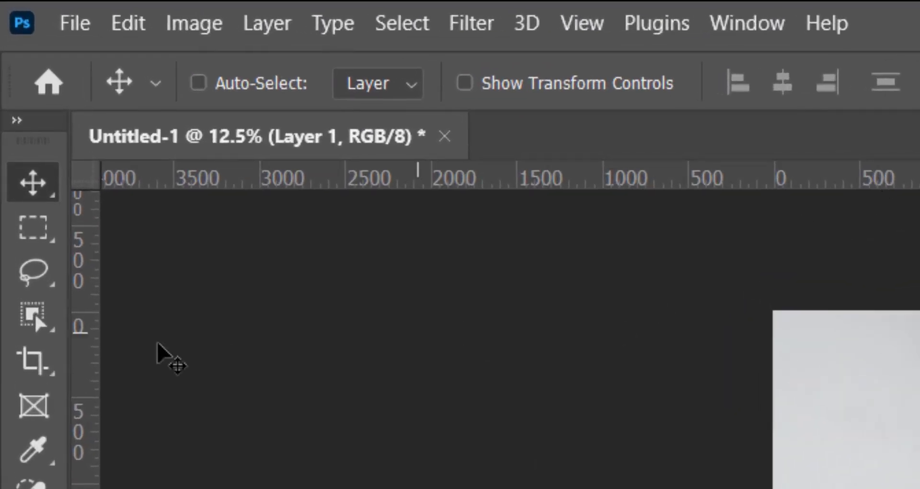
Set the Crop tool to W x H x Resolution: 2.5 cm wide, 3.5 cm high, 300 px/in.
click(51, 366)
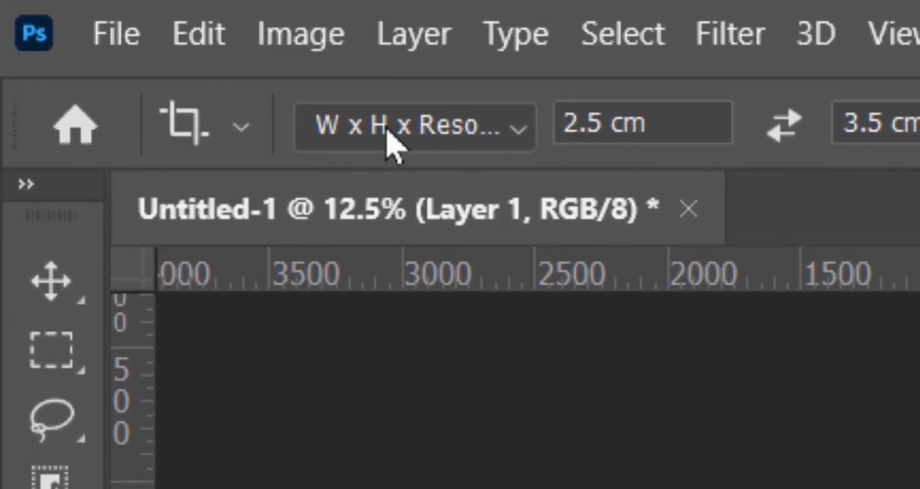
click(524, 130)
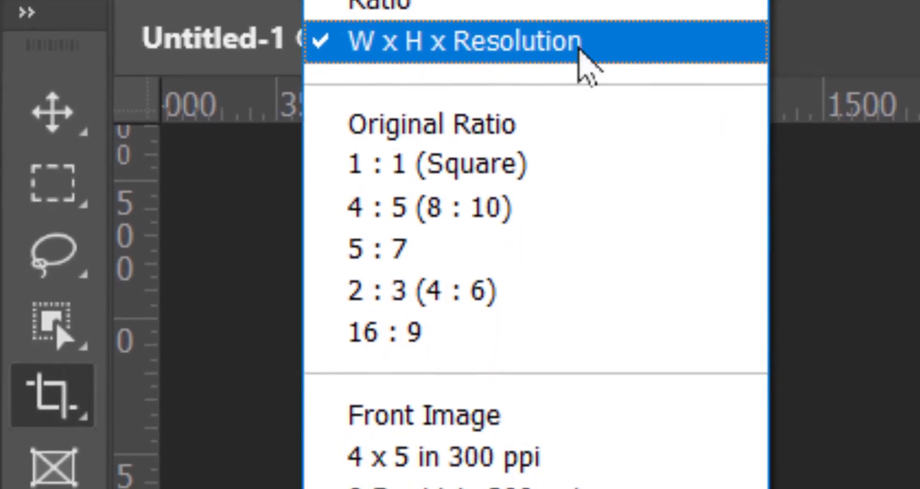
click(579, 48)
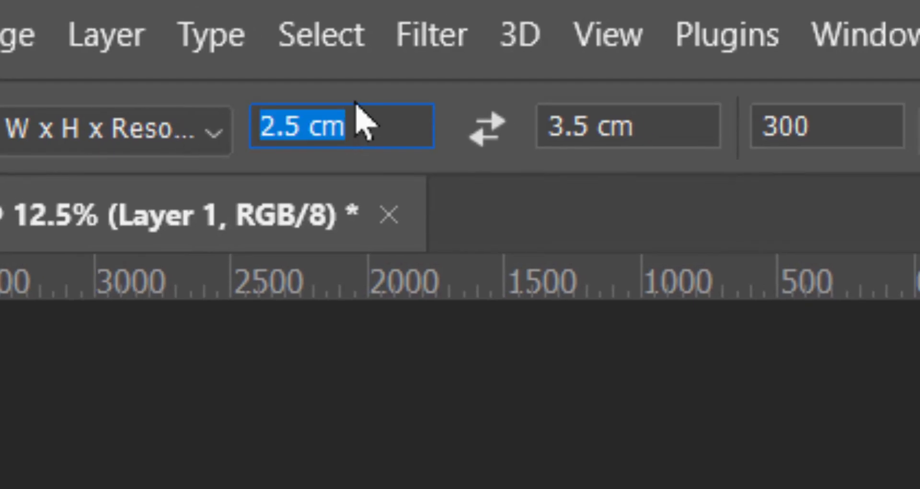
text(2.5c)
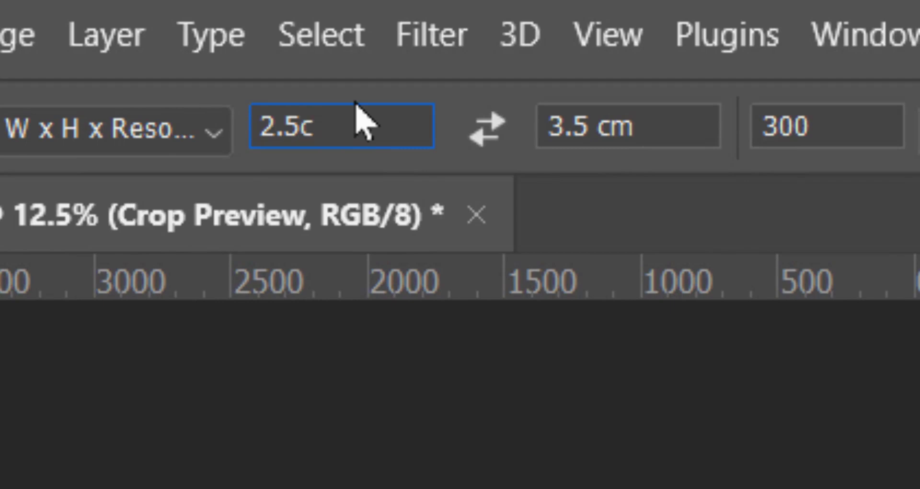
text(ms)
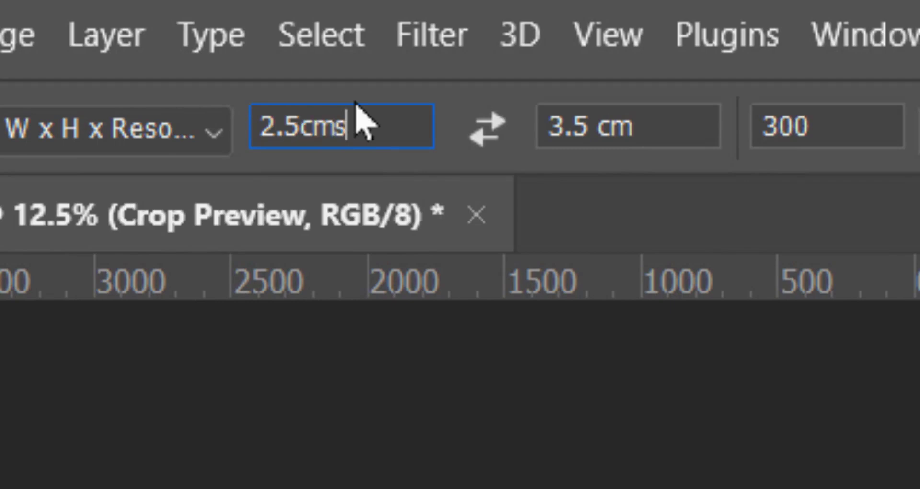
click(691, 122)
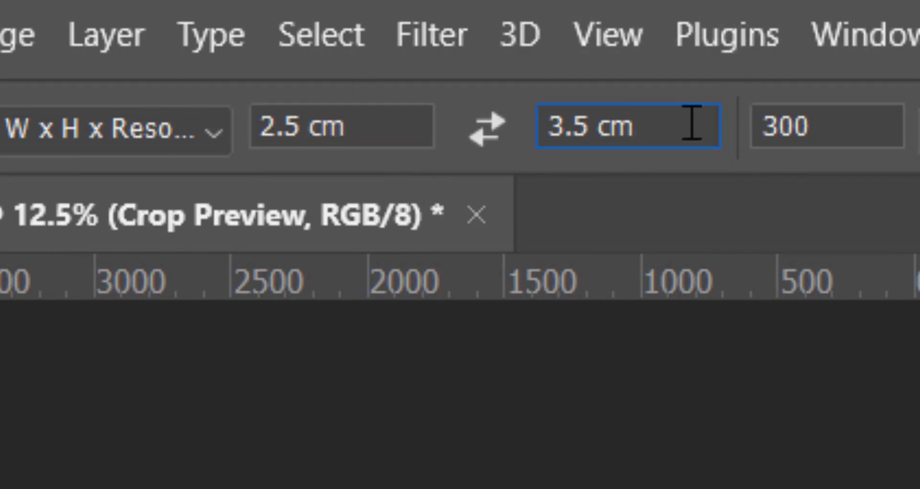
drag(691, 122, 509, 144)
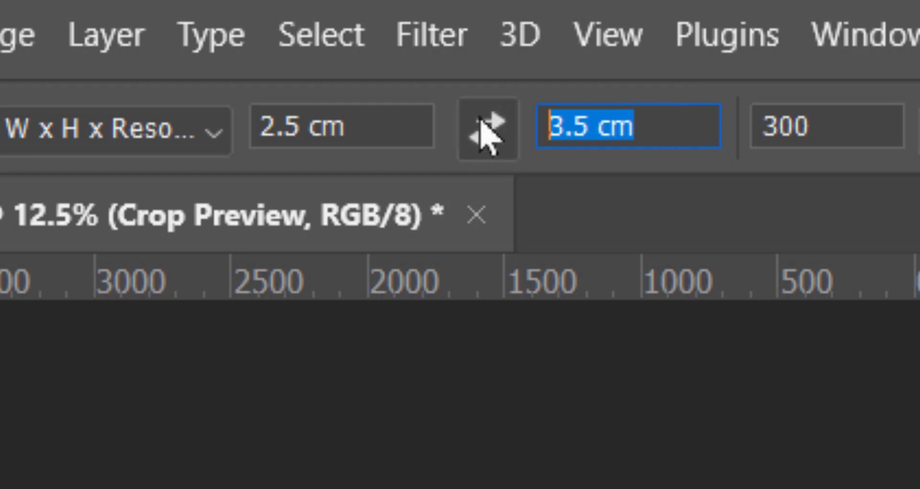
text(3)
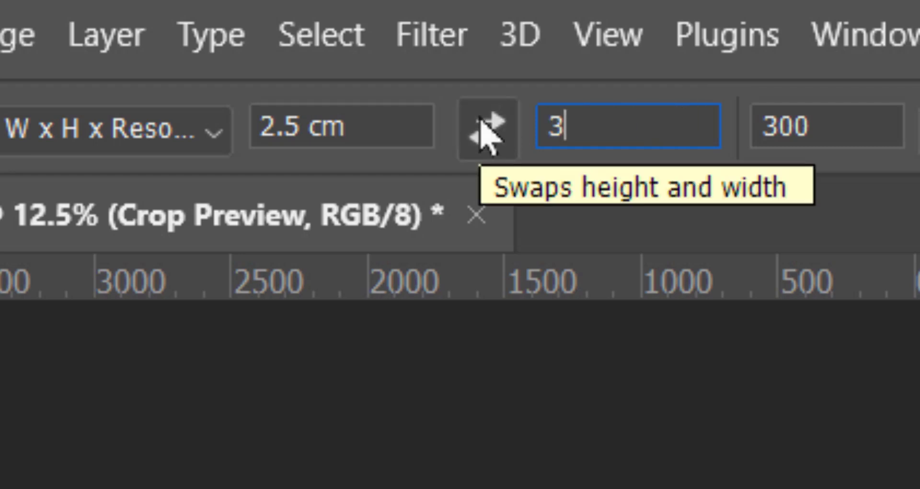
text(.5)
key(Return)
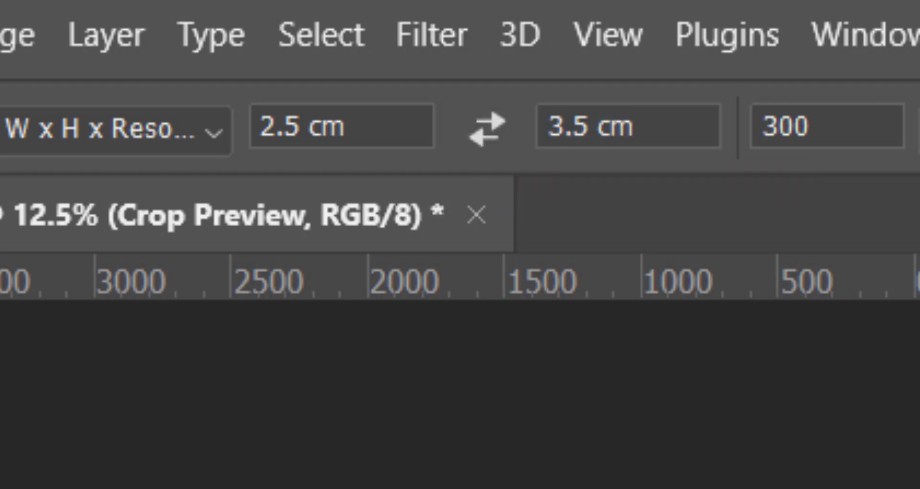
click(695, 137)
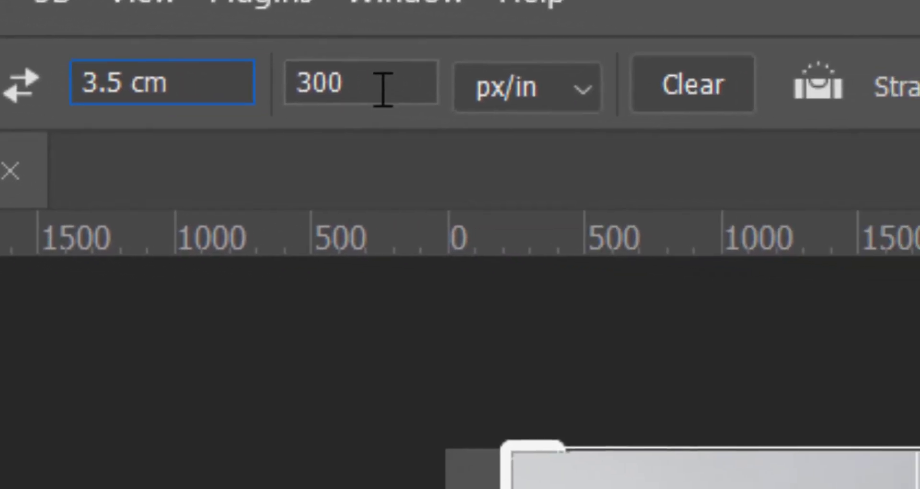
key(Tab)
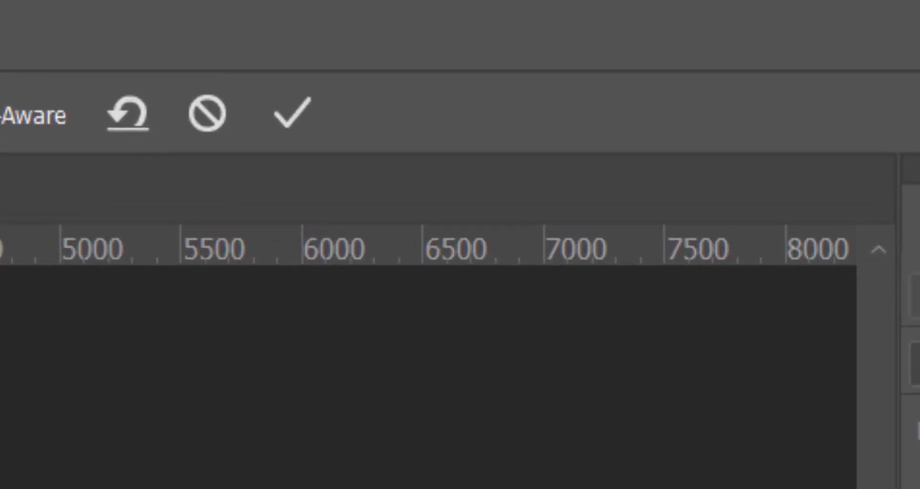
Commit the crop, leaving a 295 × 413 px passport portrait.
click(292, 114)
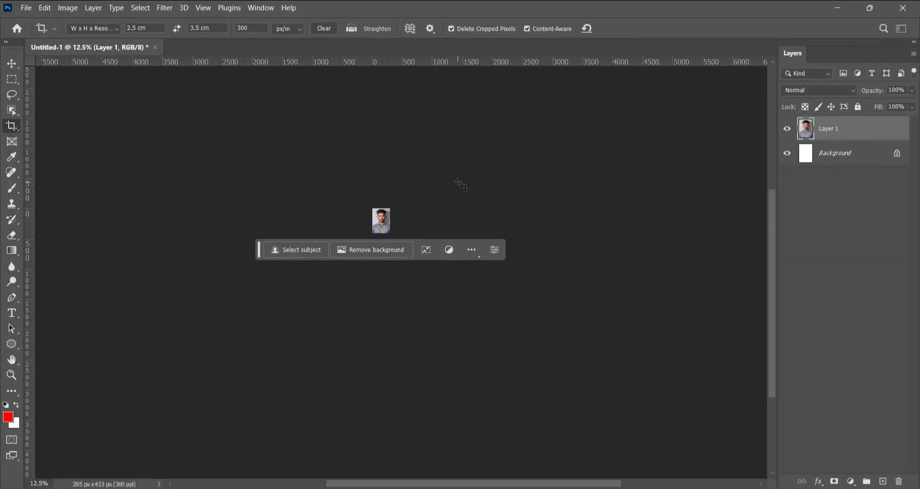
Fit the cropped photo to the window.
key(ctrl+0)
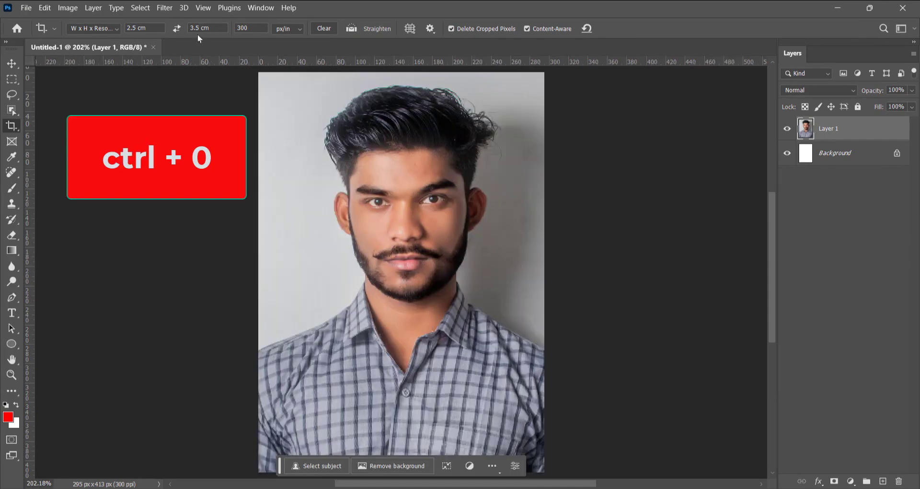
click(203, 8)
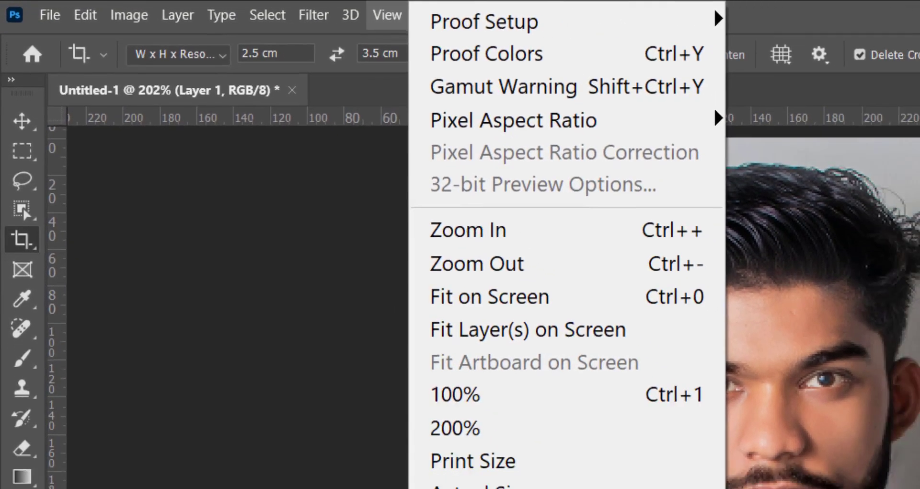
click(568, 302)
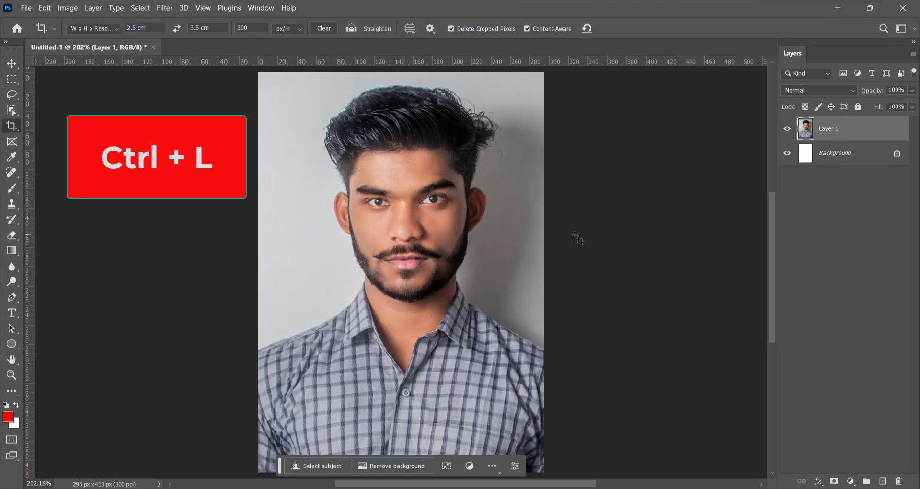
Set the Levels input values to 36, 0.8 and 217.
key(ctrl)
key(ctrl+l)
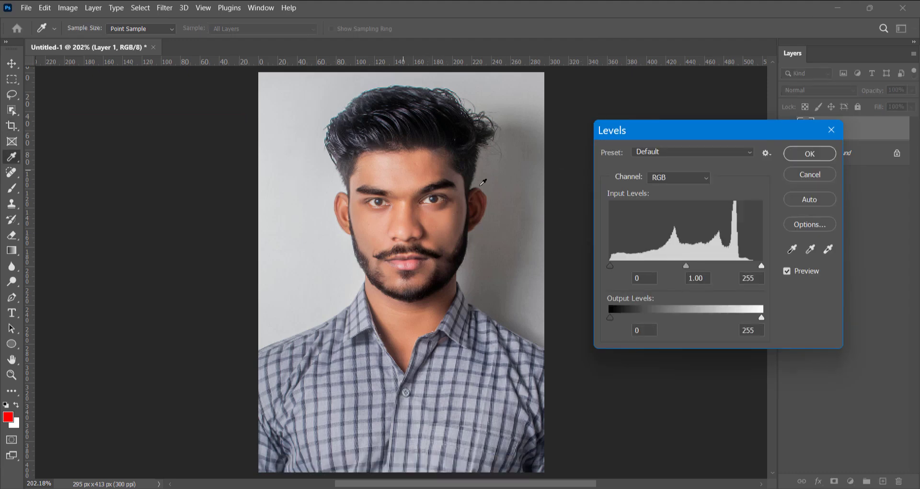
drag(609, 267, 627, 265)
drag(692, 266, 686, 266)
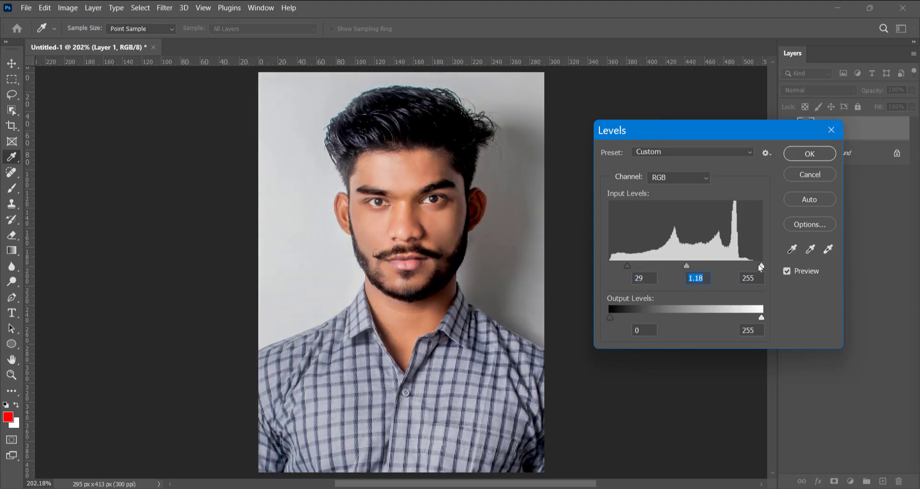
drag(760, 265, 733, 264)
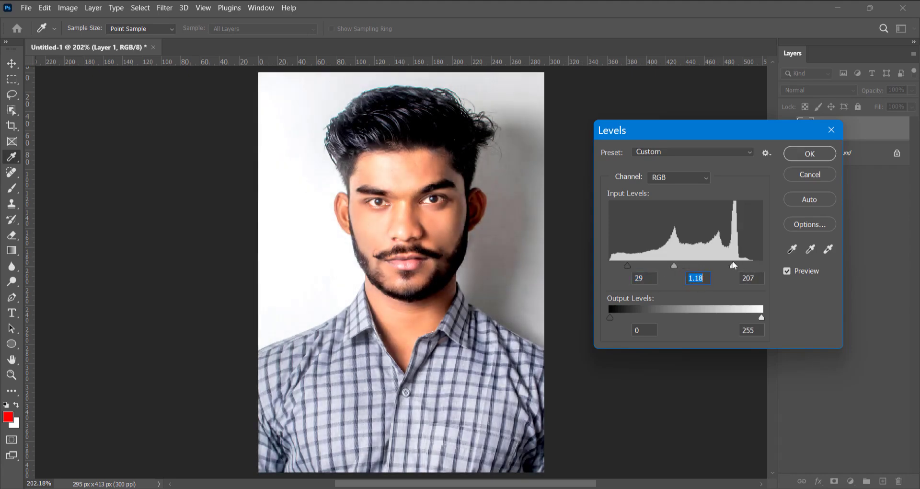
drag(673, 262, 688, 261)
click(687, 260)
drag(629, 267, 632, 265)
click(632, 266)
drag(733, 266, 738, 265)
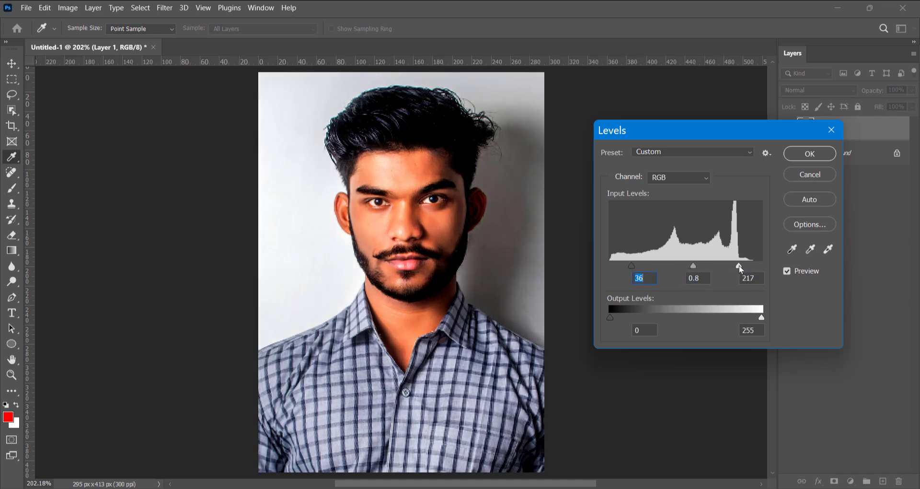
Apply the Levels adjustment, then select and copy the whole photo.
click(809, 154)
key(c)
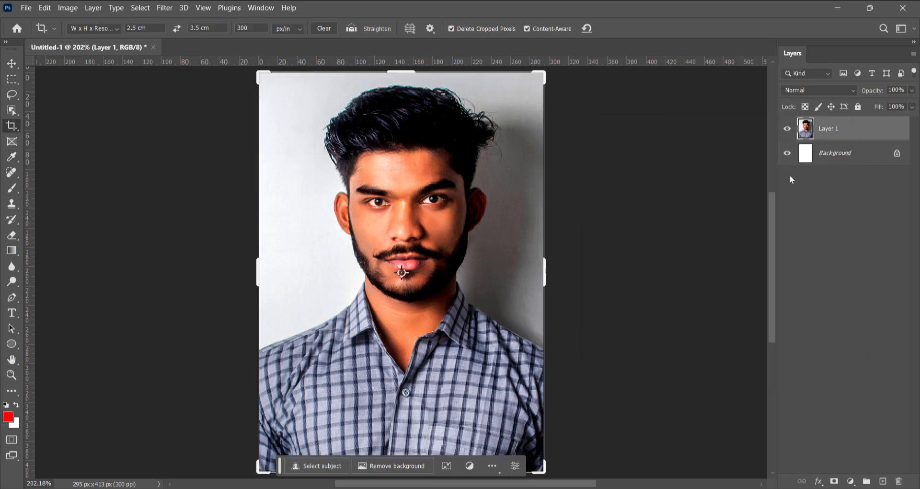
key(ctrl+a)
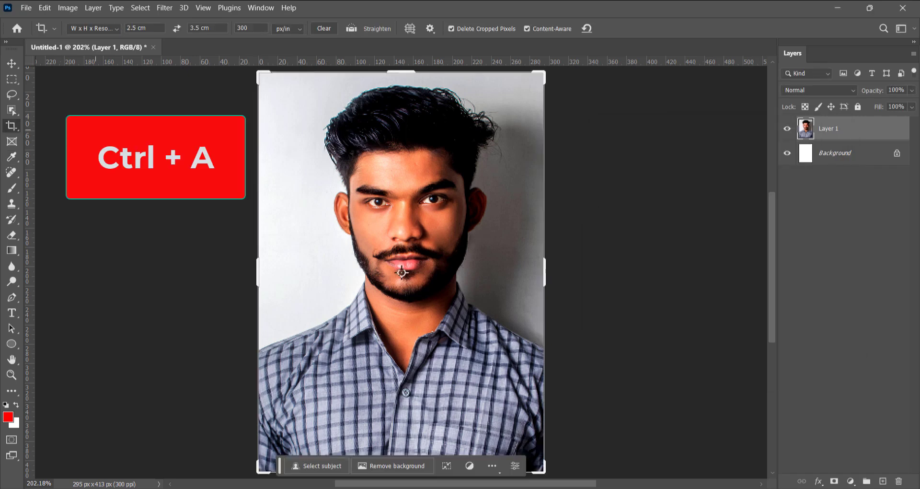
key(ctrl+c)
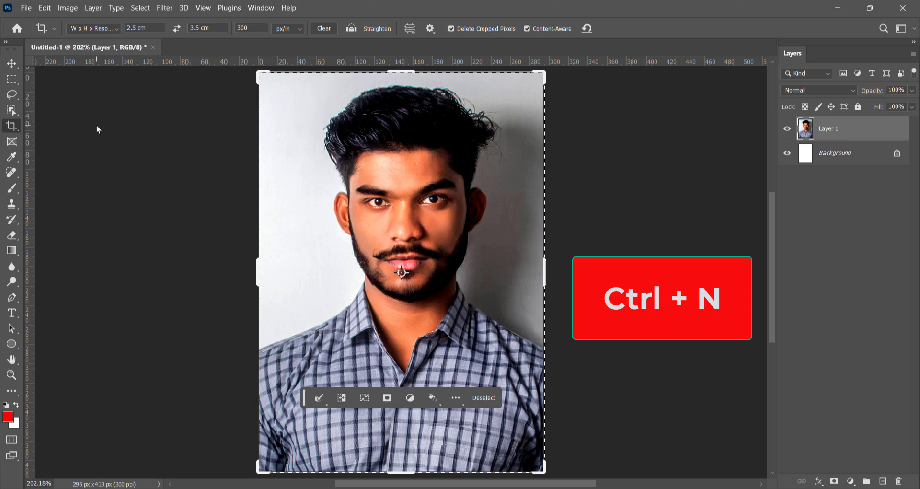
Create a new A4 CMYK document from the Print presets.
click(25, 7)
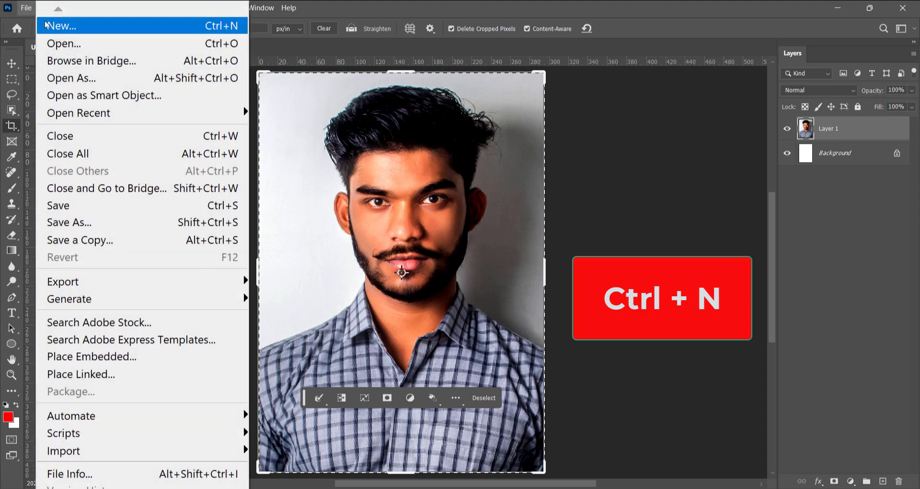
click(46, 25)
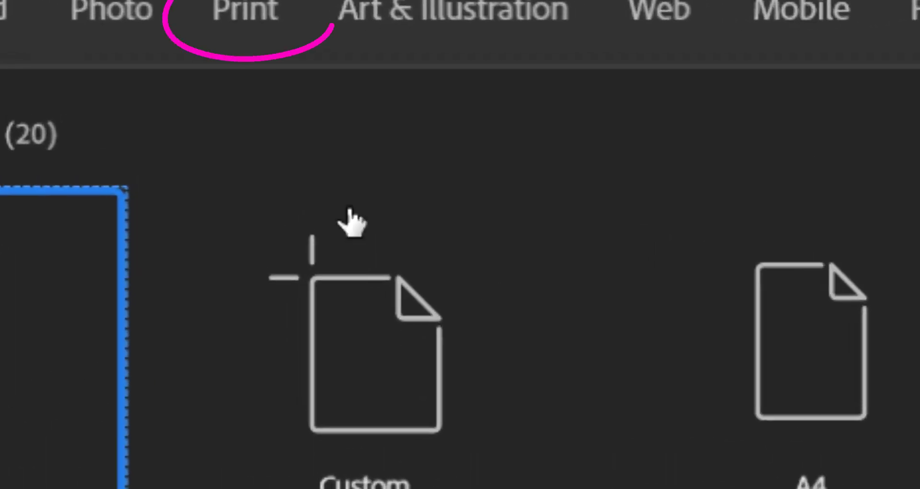
click(233, 17)
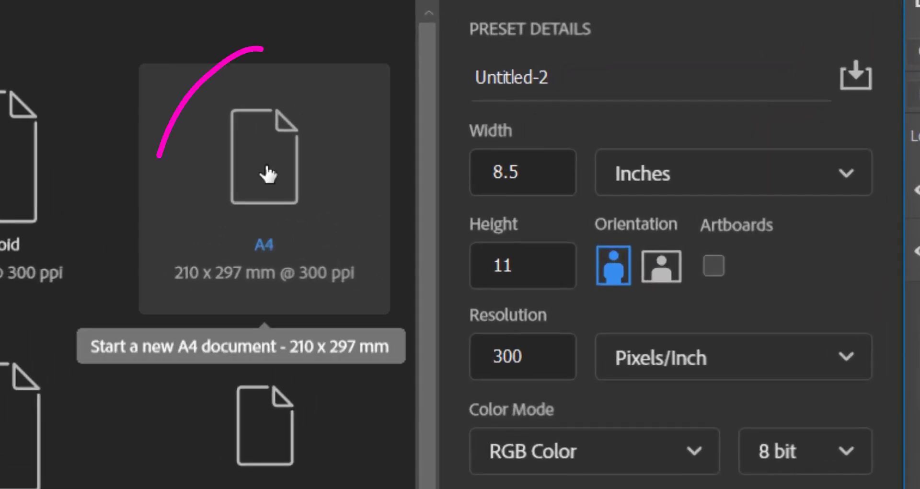
click(337, 160)
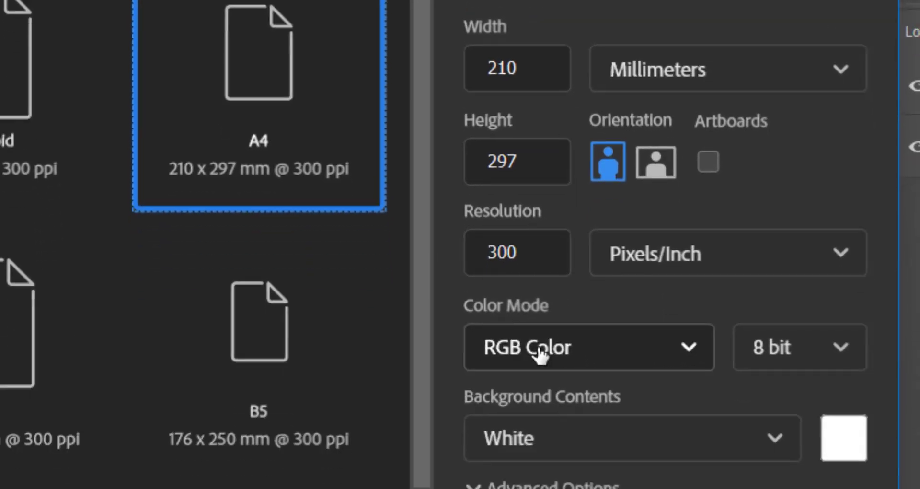
click(541, 355)
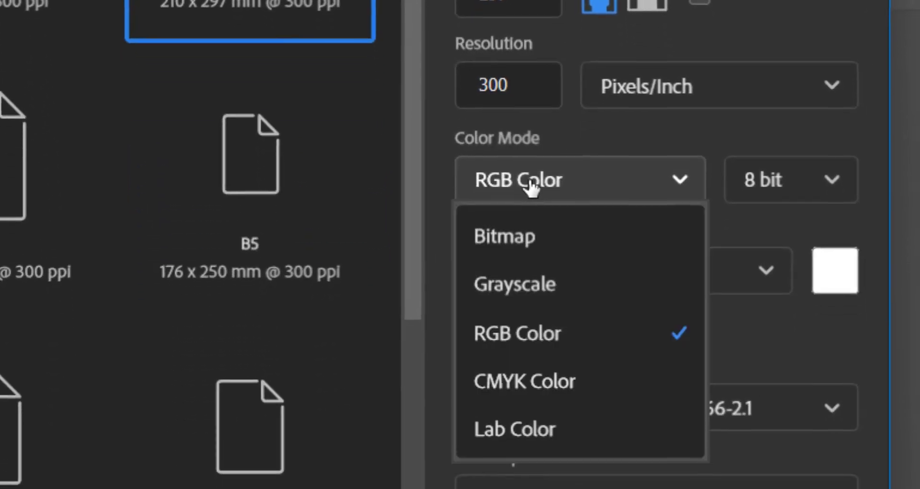
click(548, 383)
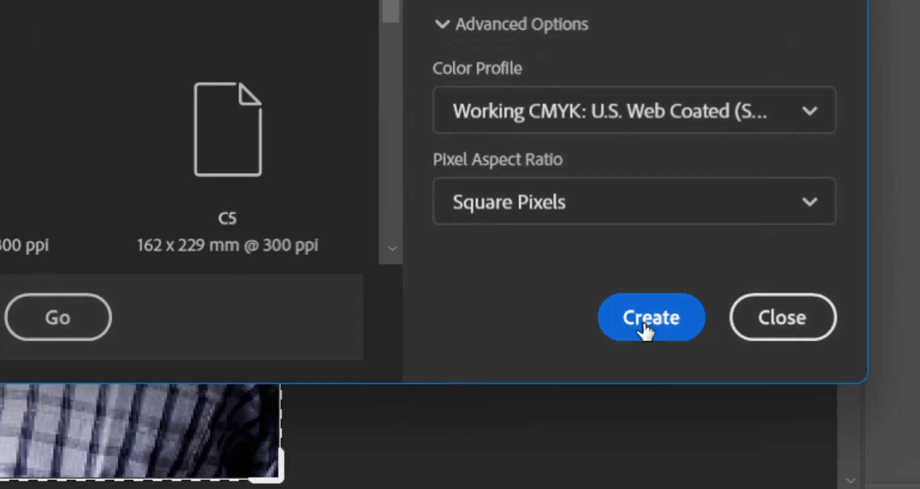
click(645, 329)
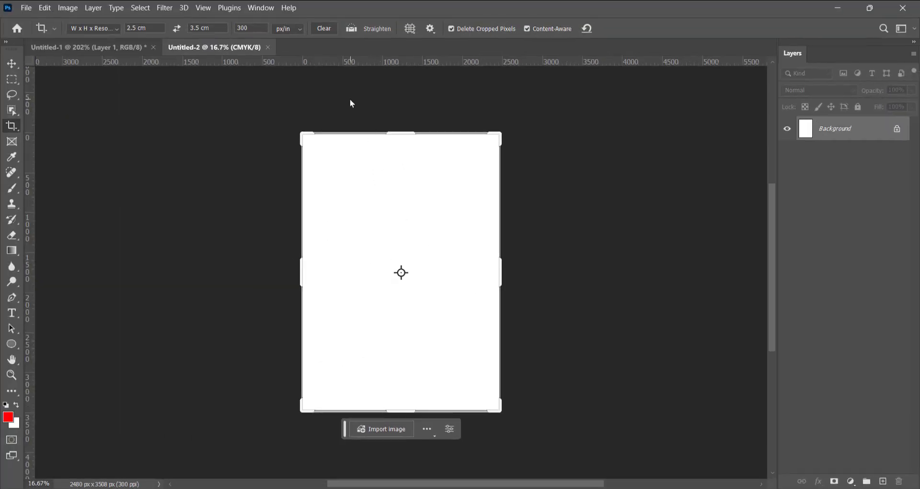
Move the pasted portrait to the A4 page's top-left corner and zoom in.
click(12, 63)
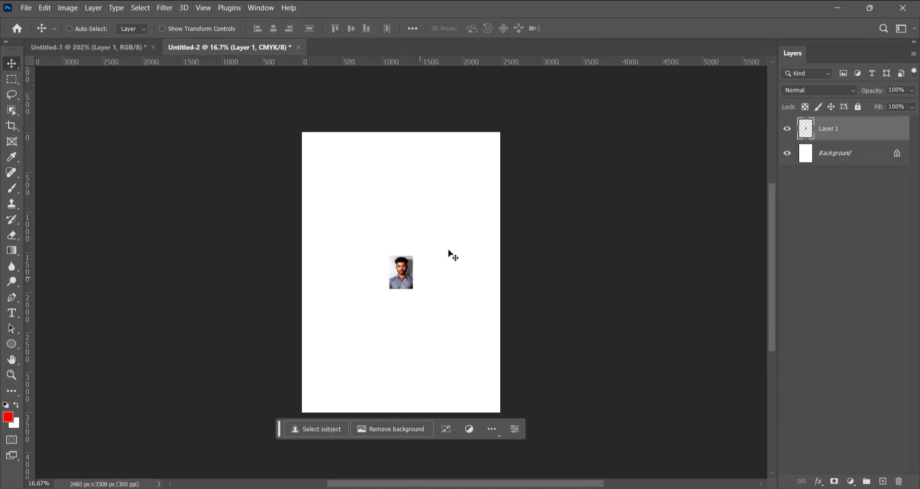
mouse_move(413, 278)
mouse_down()
mouse_move(353, 169)
mouse_move(325, 167)
mouse_up()
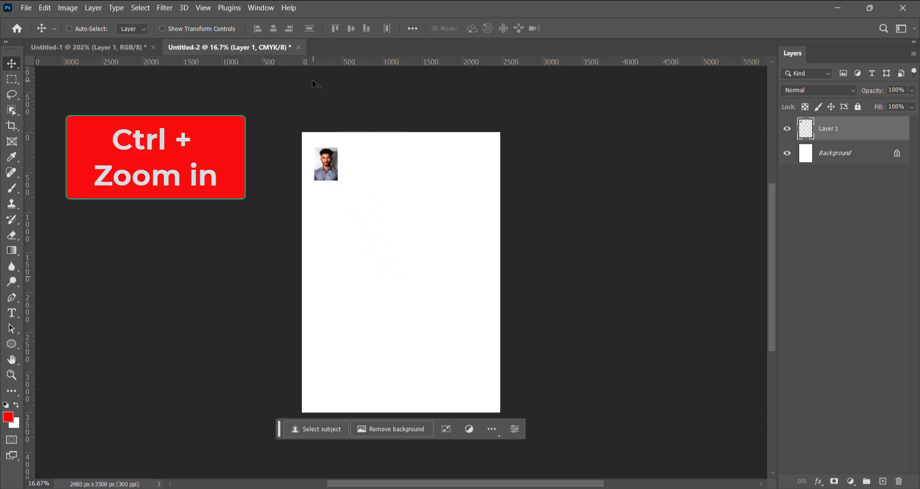
key(ctrl+plus)
key(ctrl+plus)
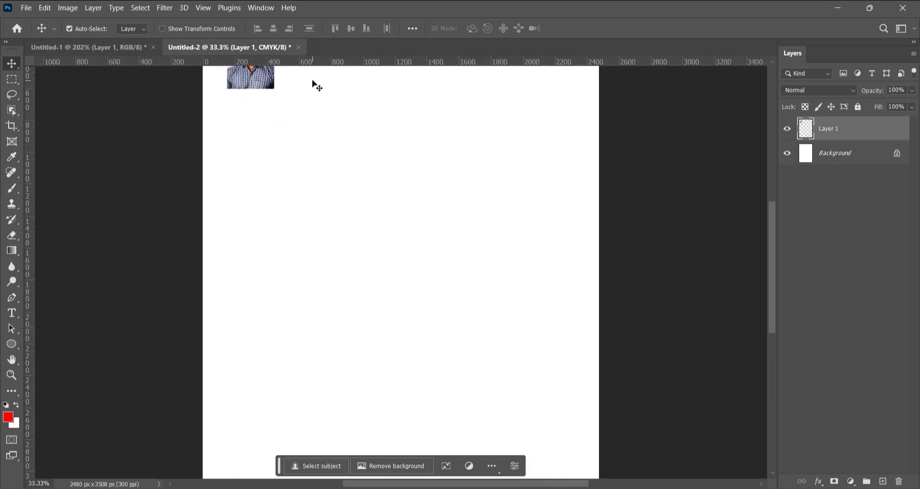
key(ctrl+plus)
scroll(160, 237, up, 2)
scroll(162, 238, up, 2)
scroll(168, 242, up, 3)
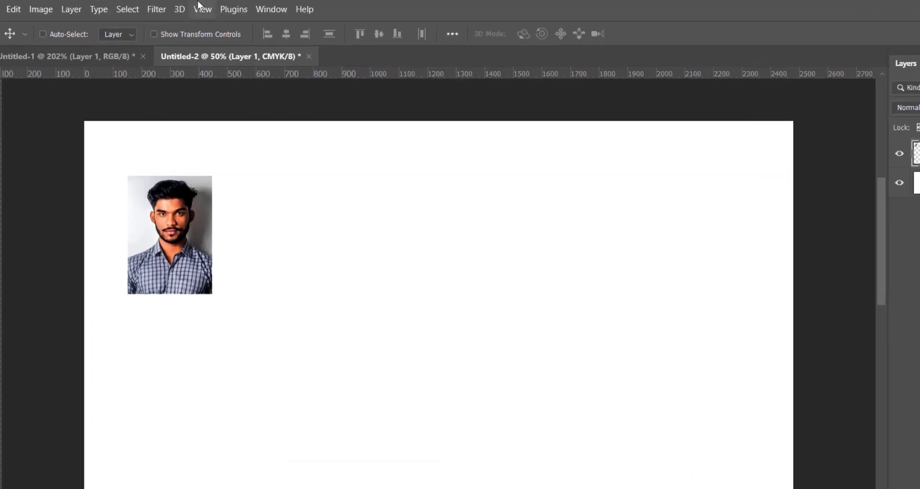
Turn on snapping and drag margin guides to the top, left, right and bottom page edges.
click(202, 8)
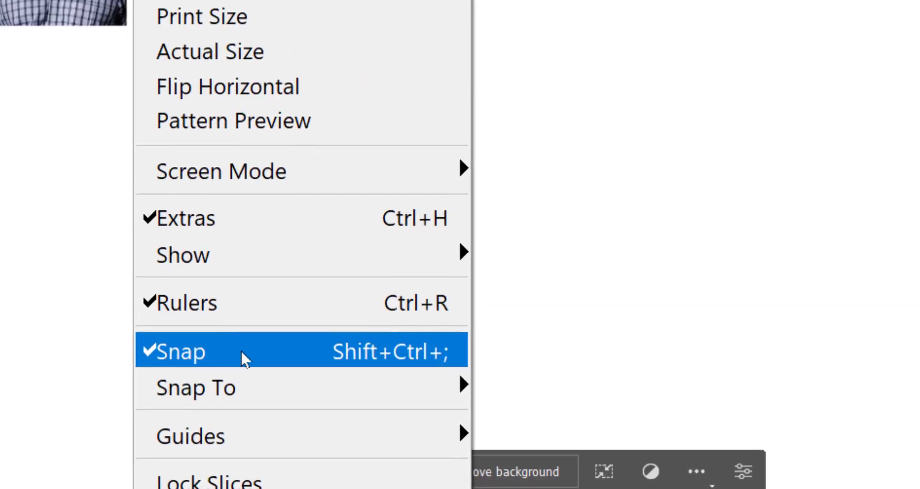
click(244, 359)
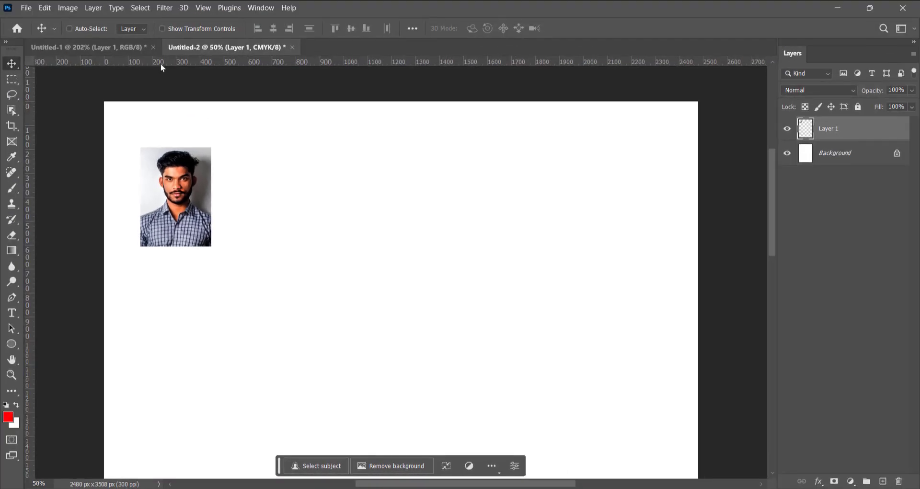
drag(160, 63, 171, 117)
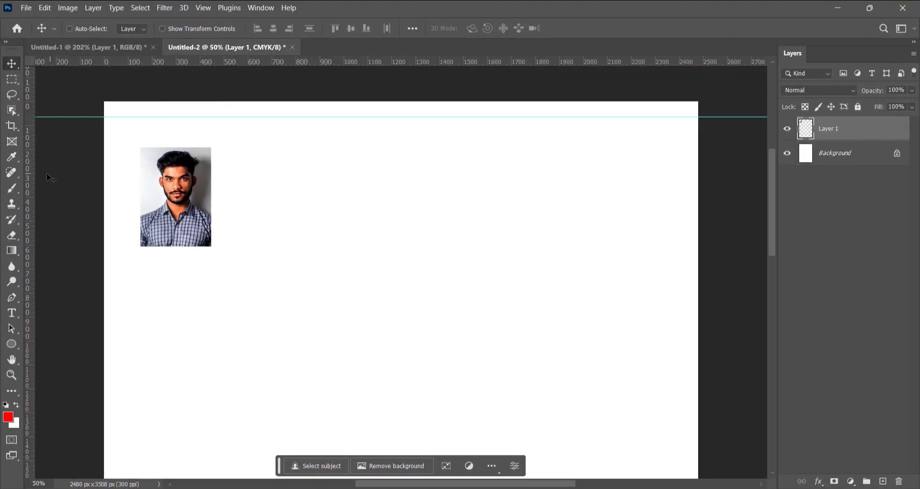
drag(27, 171, 124, 171)
drag(180, 118, 180, 122)
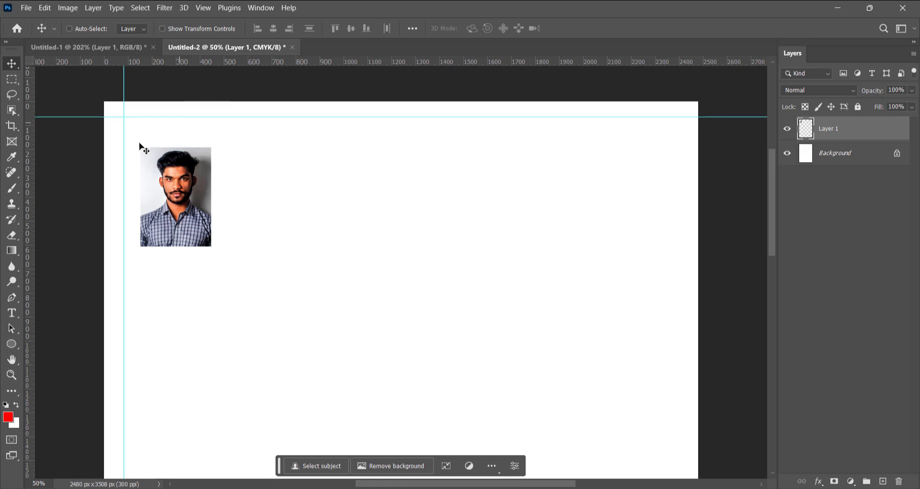
drag(124, 142, 126, 142)
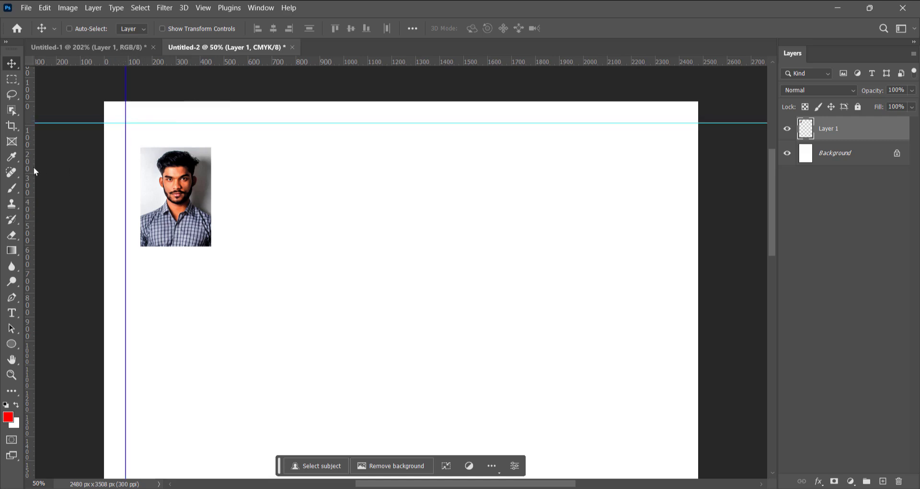
drag(30, 169, 680, 242)
scroll(594, 255, down, 2)
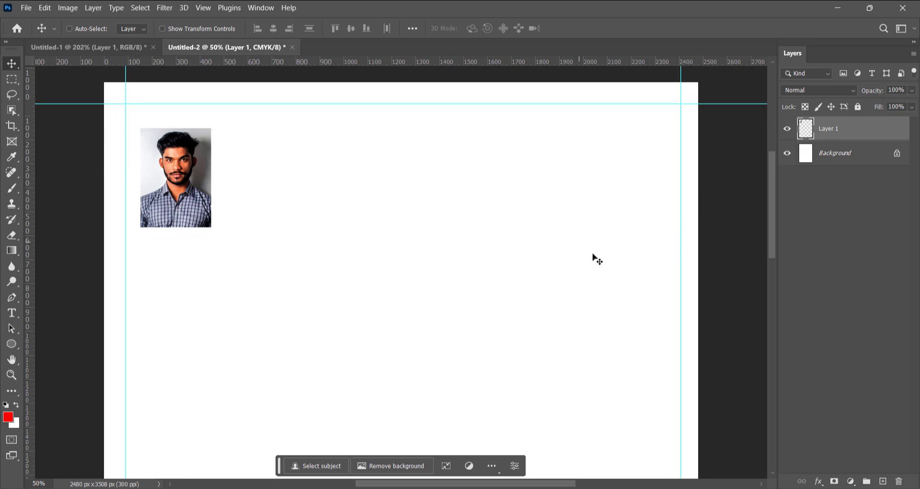
scroll(605, 257, down, 1)
drag(774, 187, 774, 340)
drag(384, 63, 398, 303)
drag(772, 326, 775, 150)
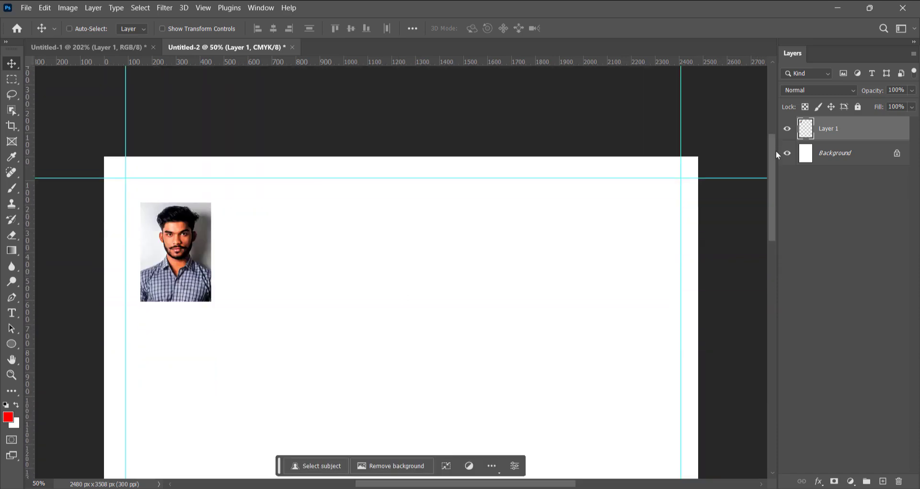
Snap the portrait into the top-left guide corner.
drag(187, 246, 170, 222)
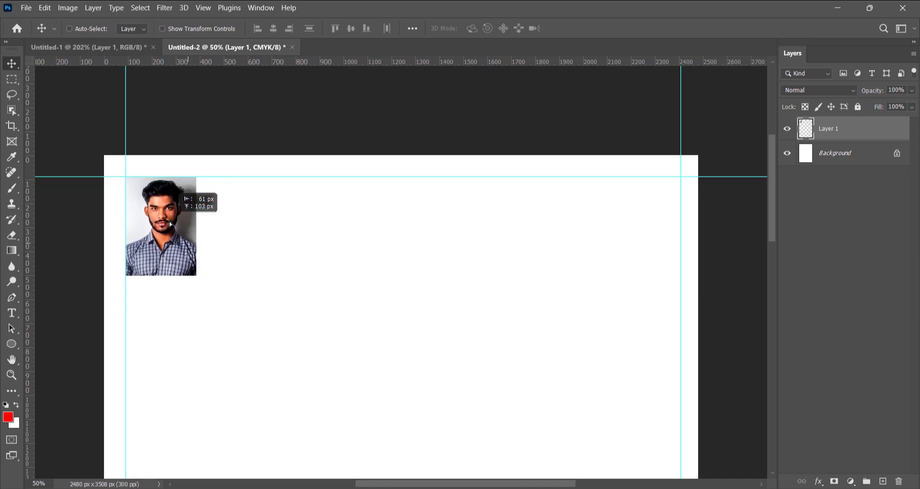
drag(170, 222, 170, 222)
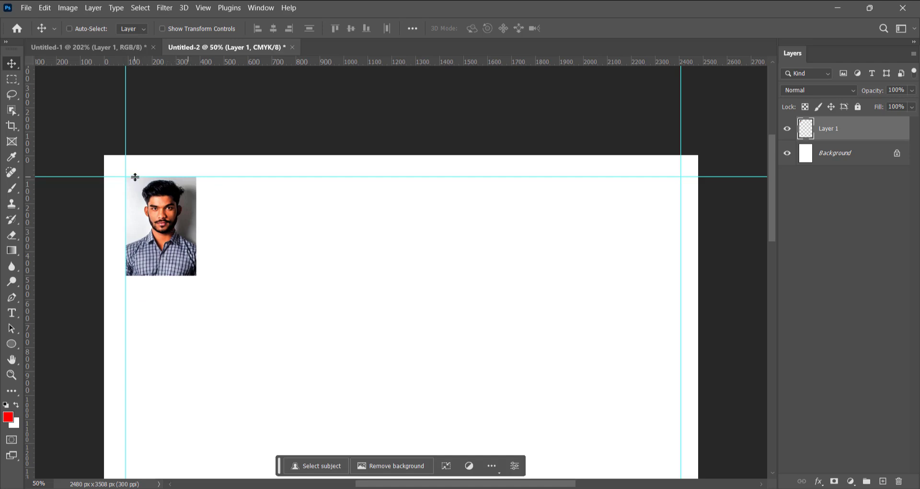
key(ctrl+plus)
key(ctrl+plus)
key(ctrl+plus)
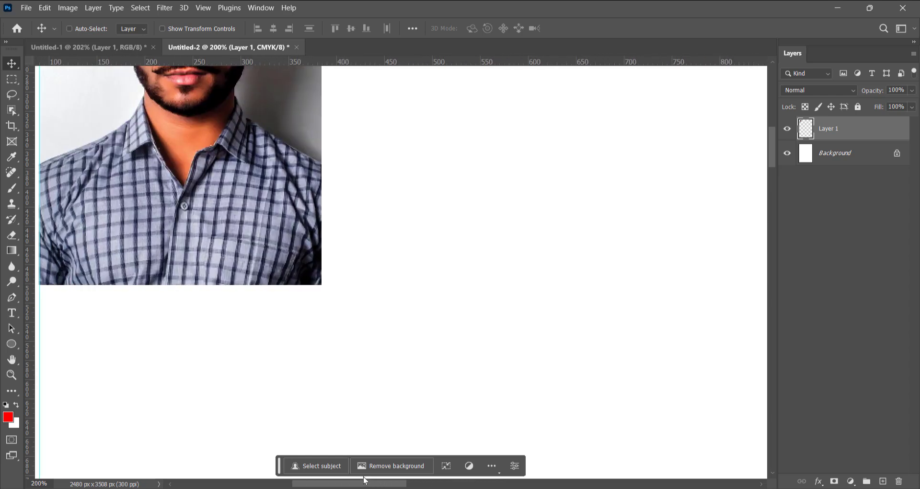
Add a 2 px dark grey stroke to the portrait layer via Layer Style.
drag(481, 485, 356, 485)
scroll(118, 304, up, 5)
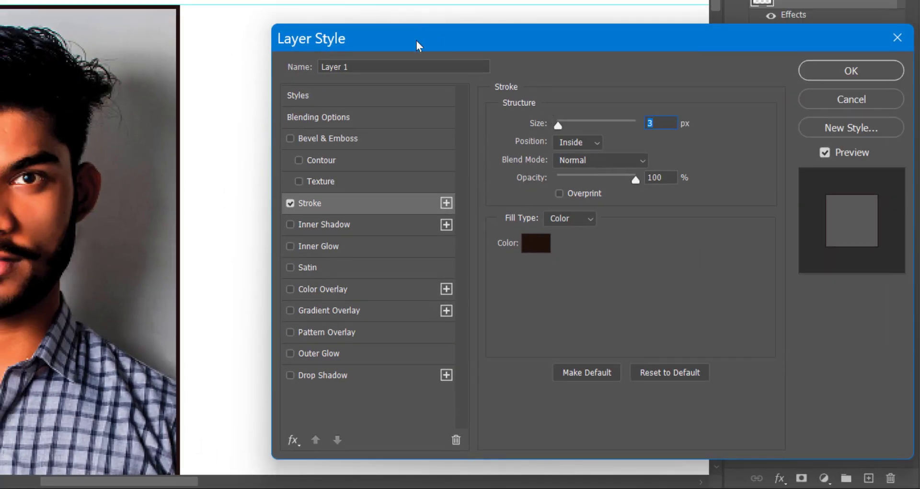
drag(411, 39, 342, 0)
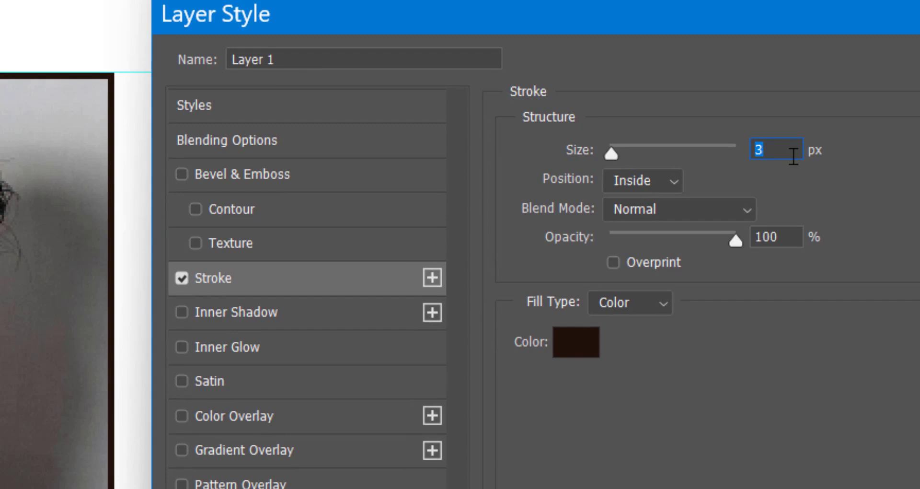
click(754, 153)
text(2)
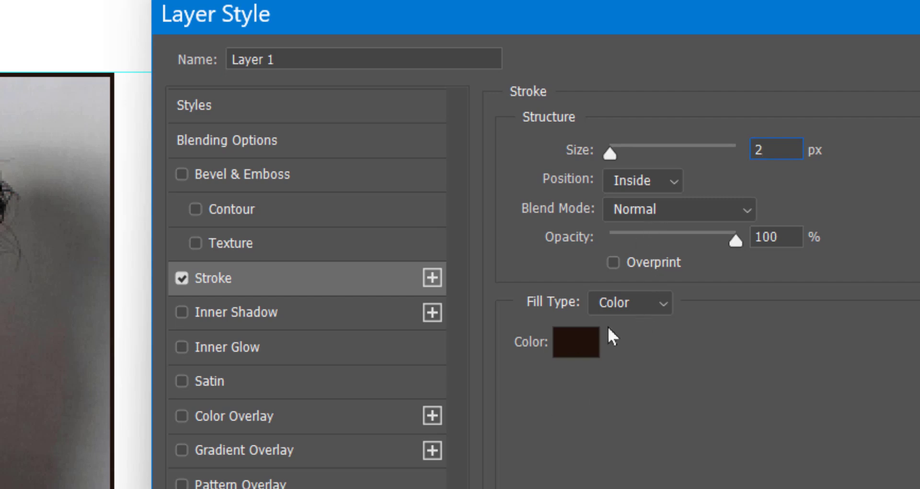
click(565, 349)
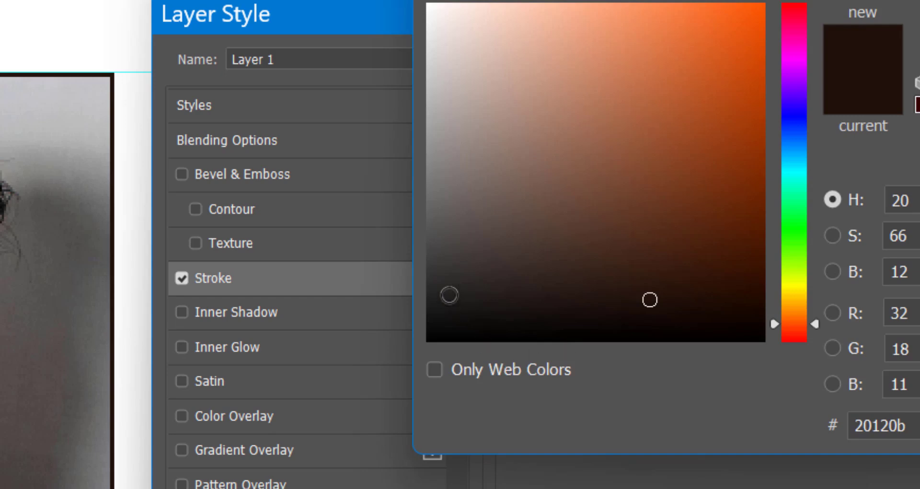
click(447, 285)
drag(447, 284, 433, 284)
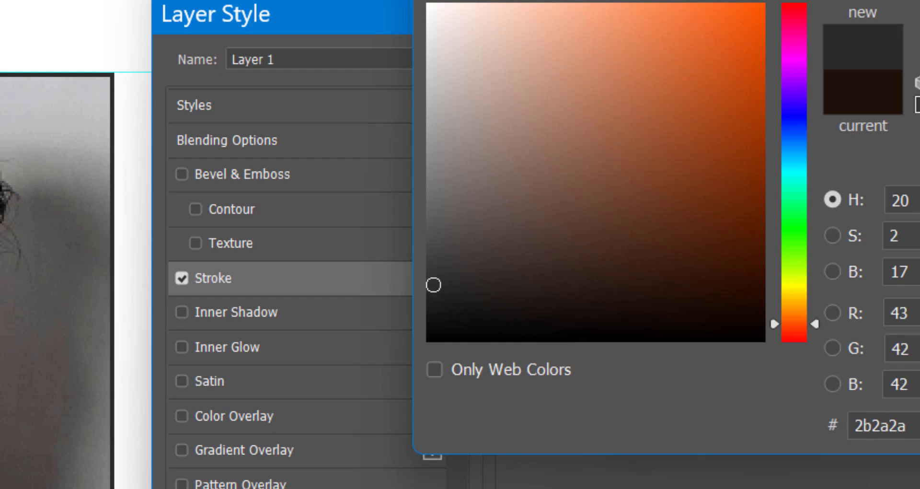
key(Return)
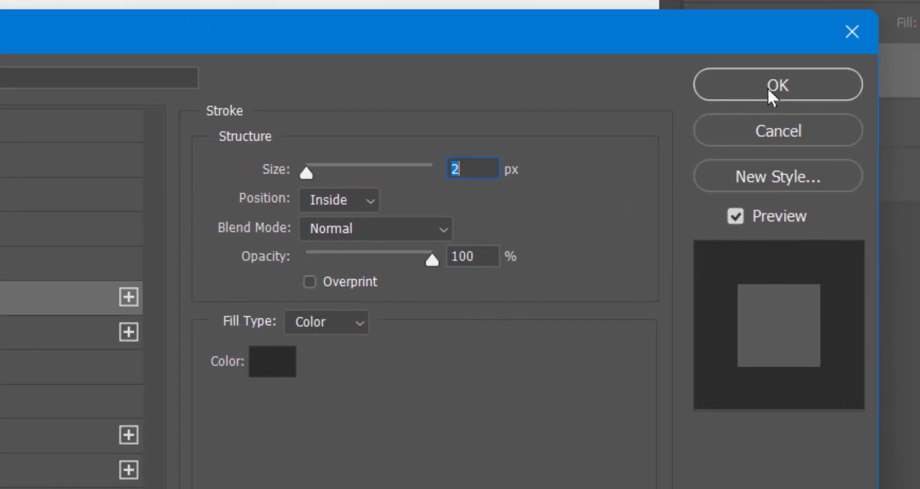
click(767, 88)
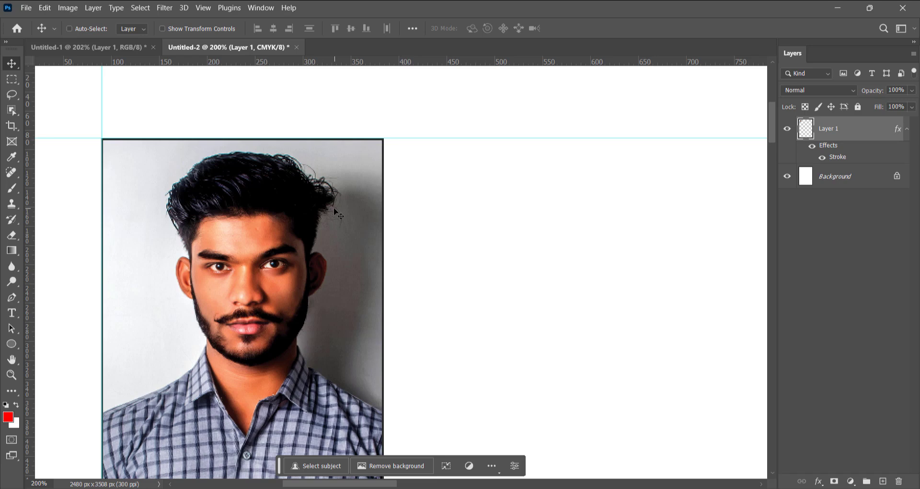
Duplicate the bordered photo across the page top into a row of seven copies.
key(ctrl+minus)
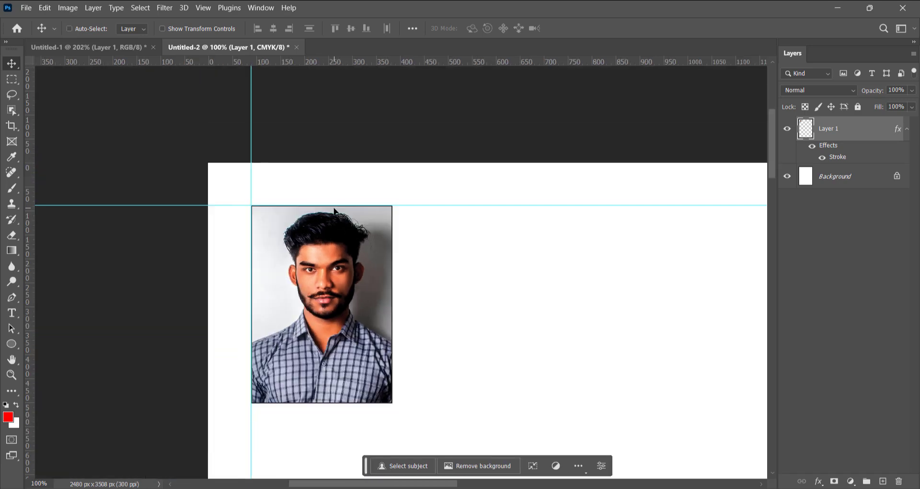
drag(433, 289, 315, 187)
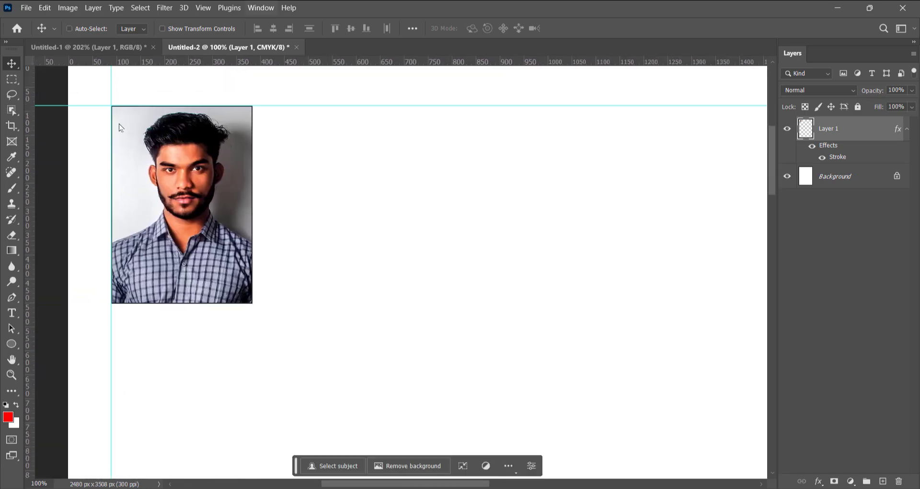
drag(156, 251, 312, 253)
key(ctrl+minus)
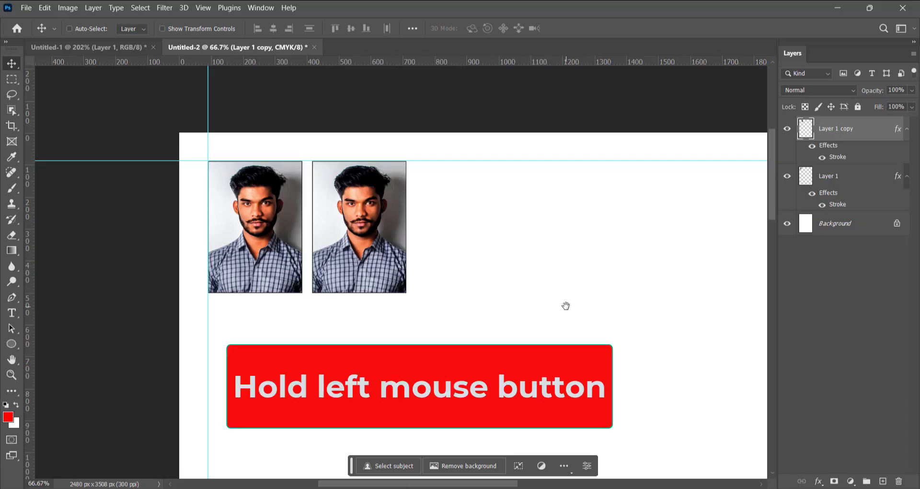
drag(565, 306, 365, 261)
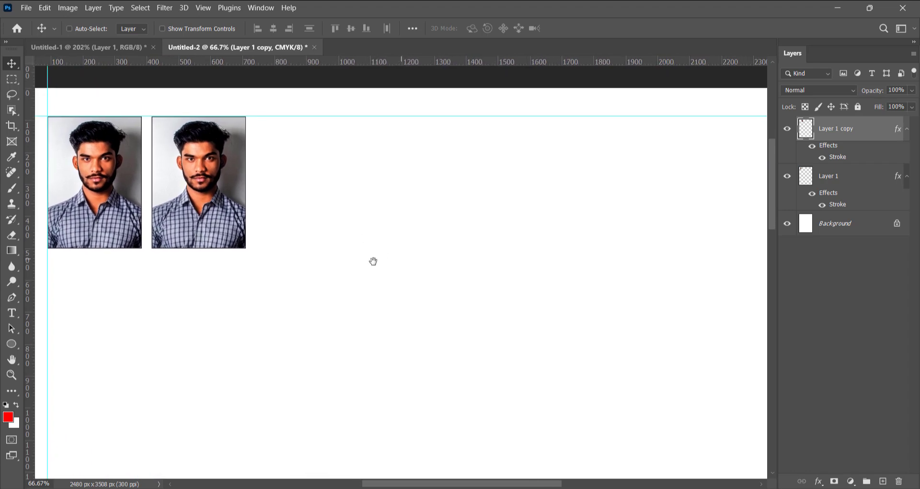
drag(421, 263, 420, 266)
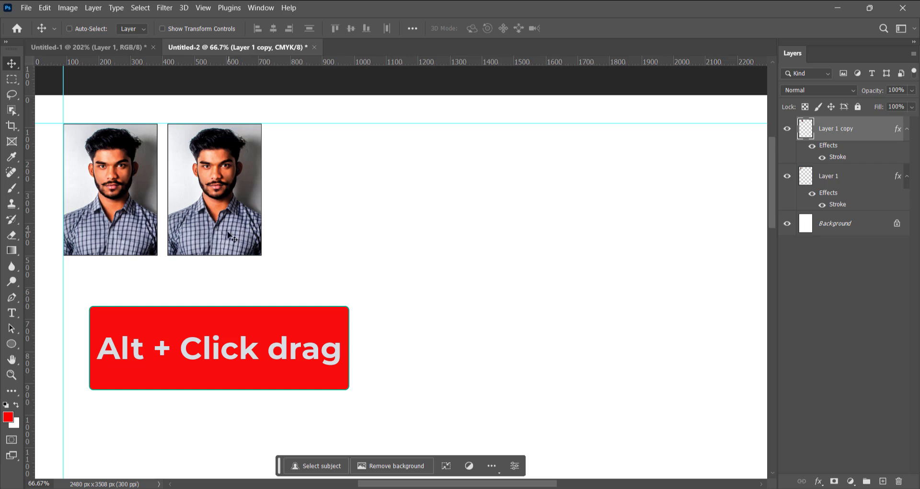
alt+drag(225, 215, 458, 219)
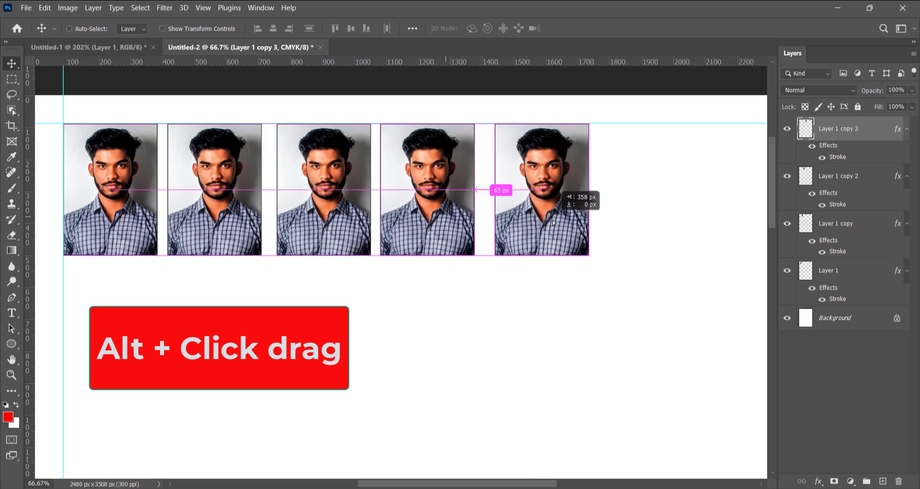
alt+drag(458, 219, 663, 224)
drag(645, 294, 497, 283)
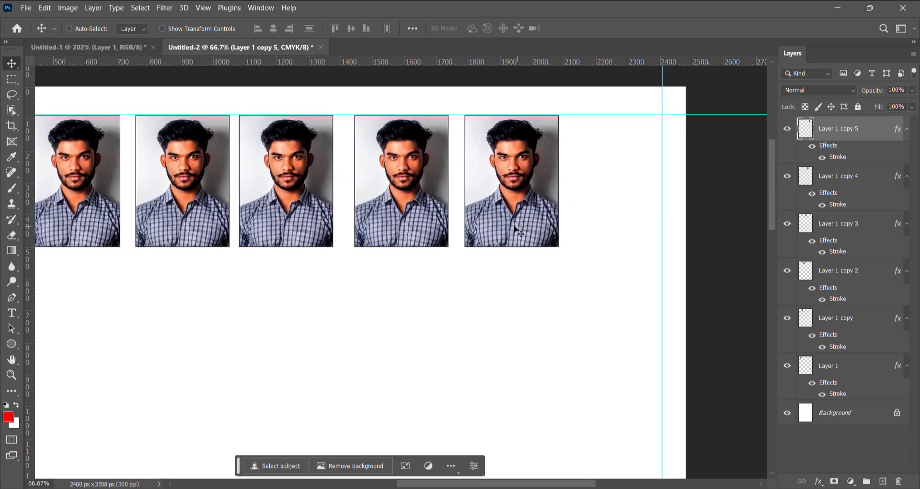
alt+drag(521, 232, 625, 233)
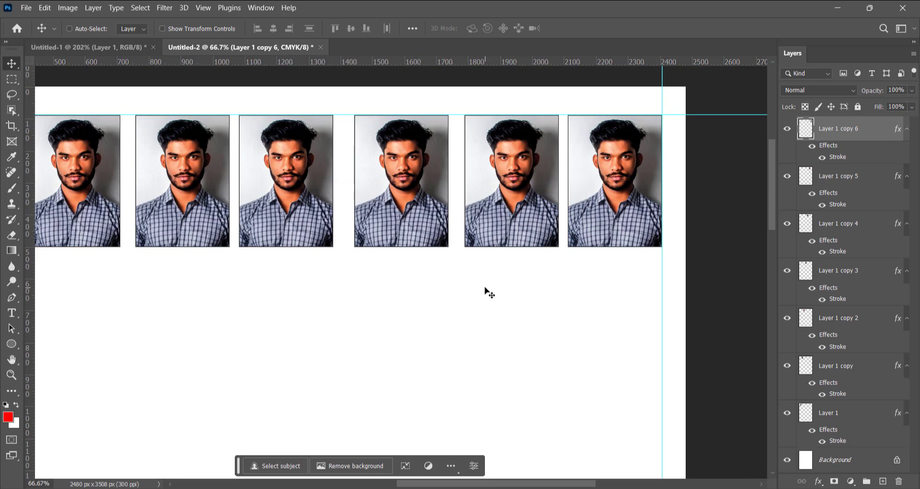
key(ctrl+minus)
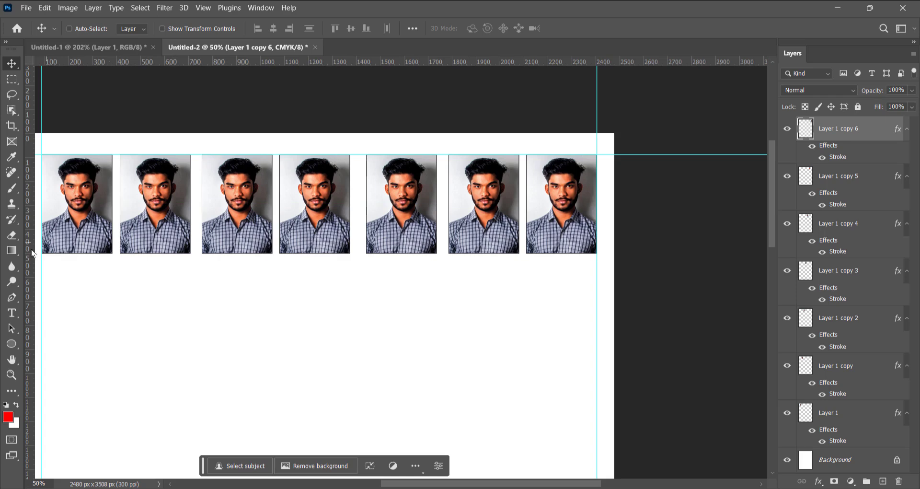
drag(140, 262, 185, 259)
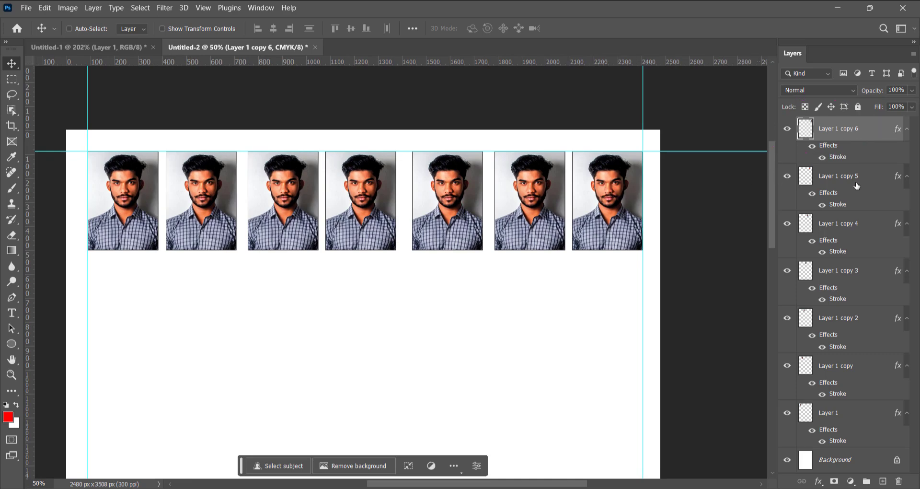
Select all seven photo layers and distribute their horizontal centres evenly.
shift+click(833, 411)
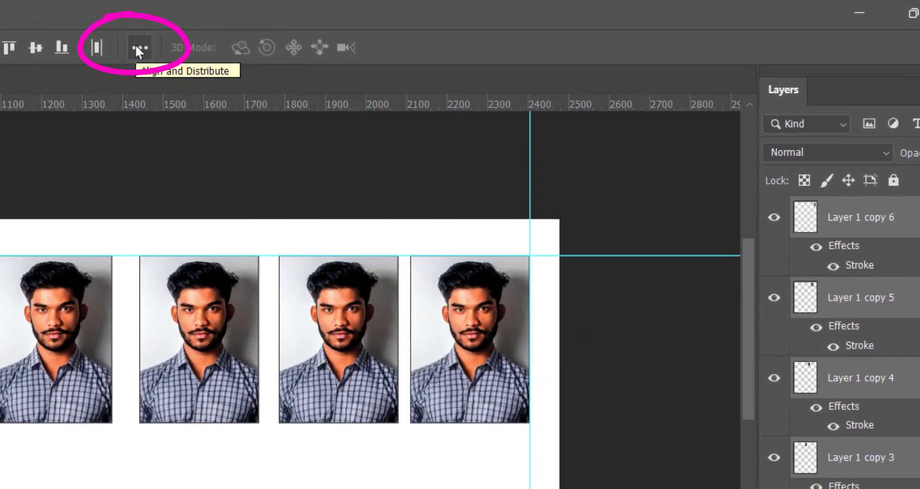
click(399, 24)
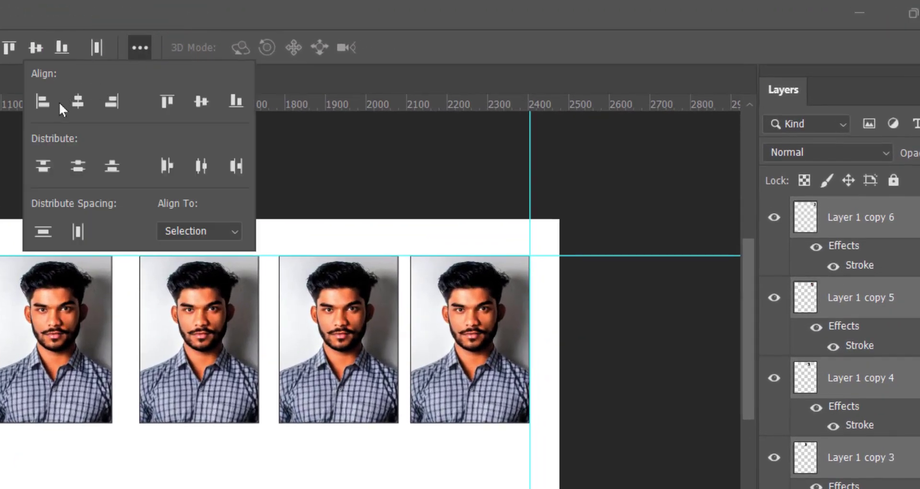
click(206, 165)
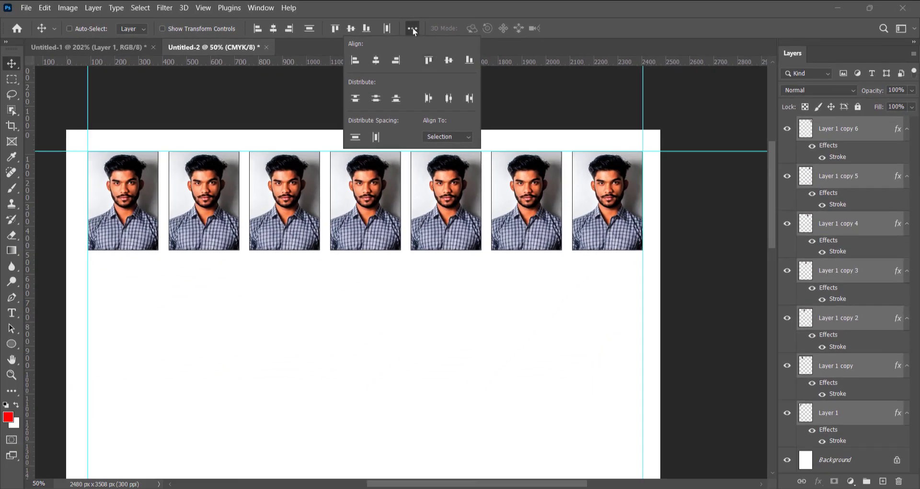
click(828, 143)
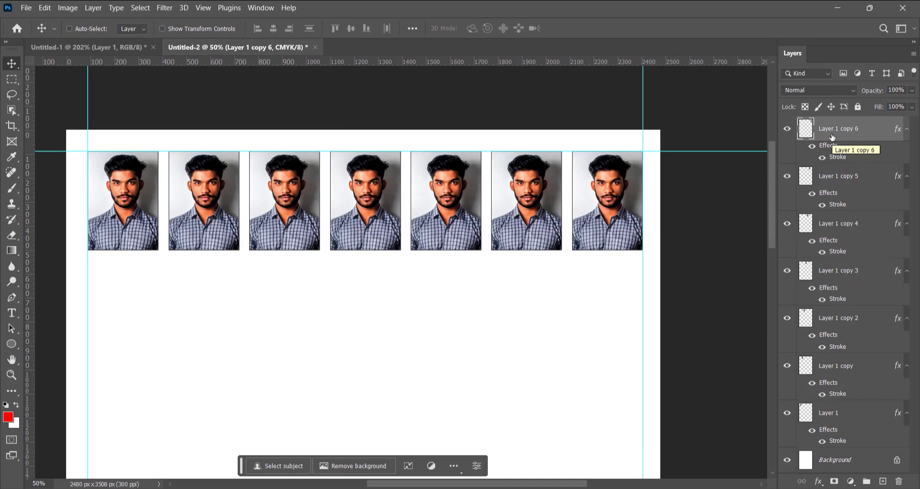
shift+click(831, 418)
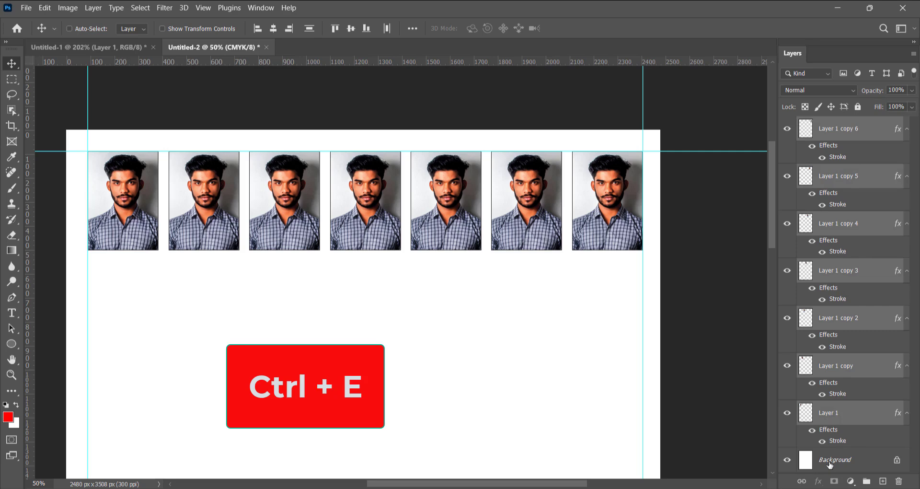
Merge the seven photo layers with Ctrl+E and toggle the merged layer's visibility to check it.
key(ctrl)
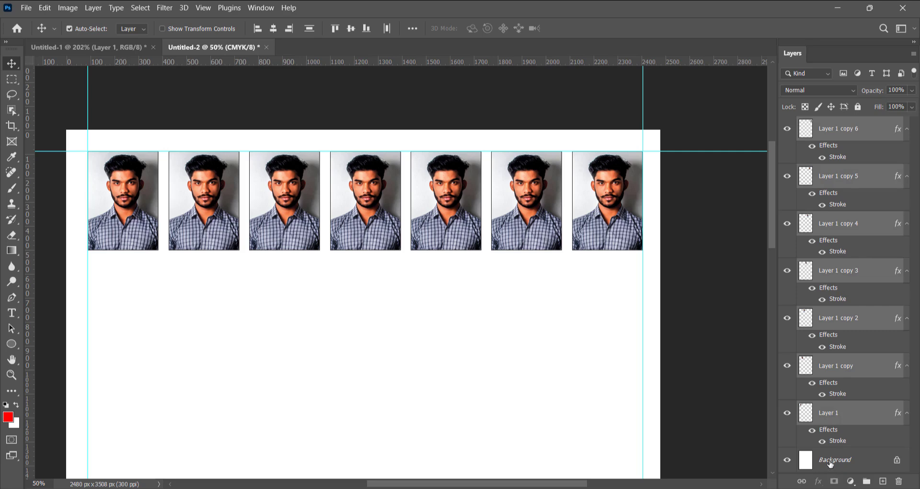
key(ctrl+e)
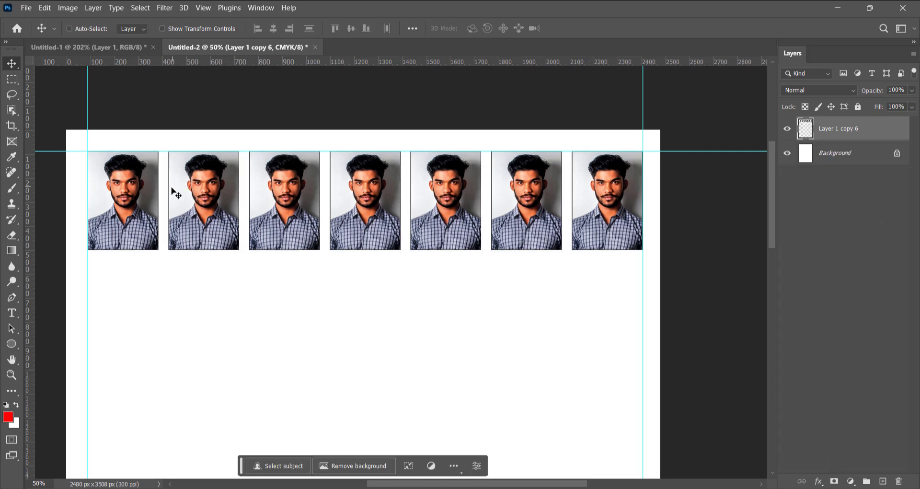
click(787, 128)
click(787, 128)
click(787, 129)
Duplicate the photo row and drag the copies downward to stack the first rows.
drag(335, 214, 307, 323)
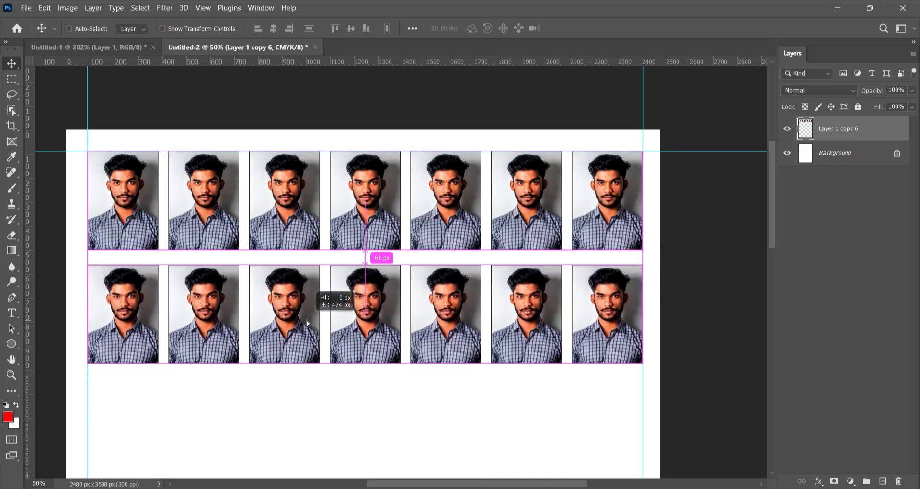
scroll(318, 314, down, 5)
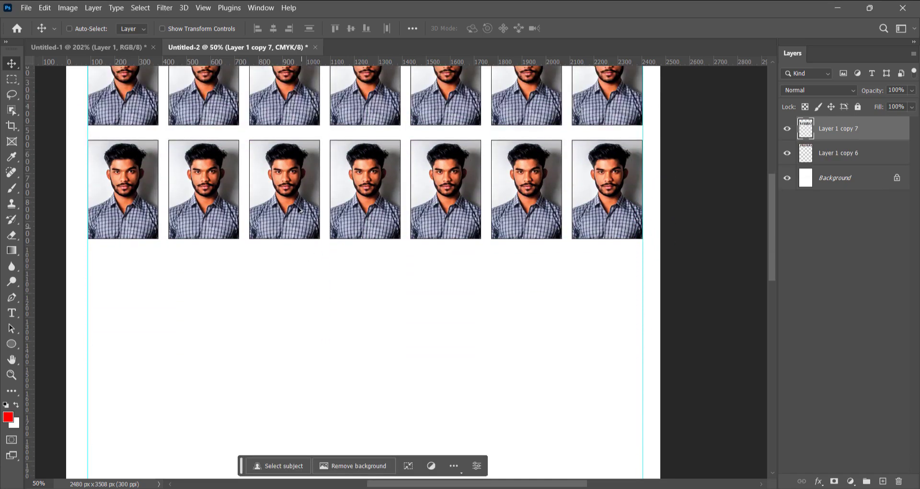
drag(298, 207, 297, 325)
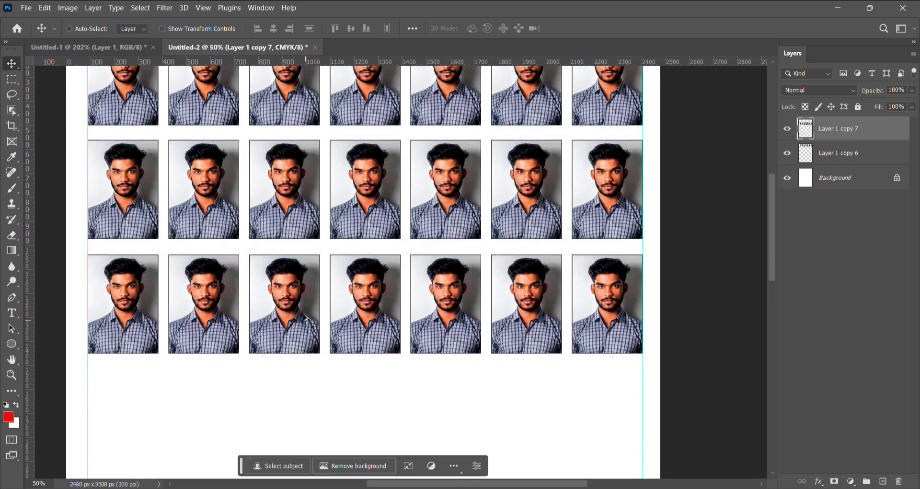
drag(305, 314, 303, 391)
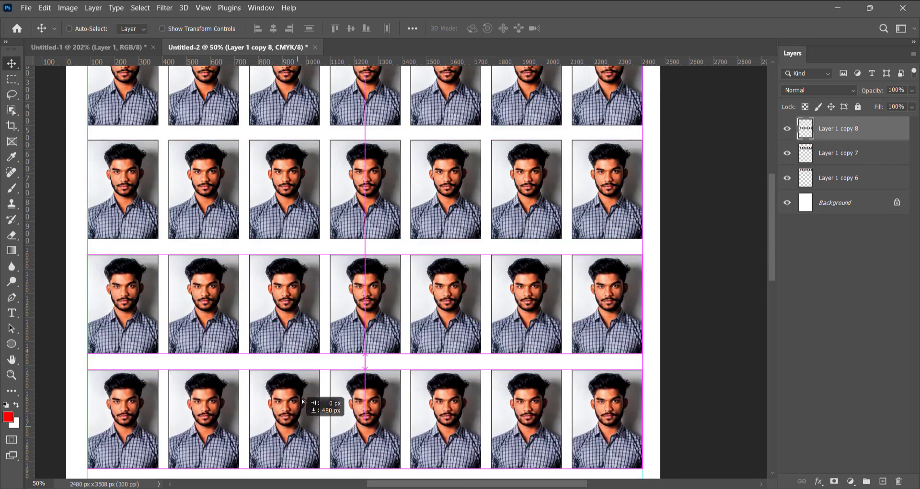
key(ctrl+j)
scroll(303, 391, down, 2)
scroll(319, 369, down, 2)
mouse_move(318, 369)
mouse_down()
mouse_move(329, 165)
mouse_move(303, 257)
mouse_up()
Add the remaining row copies to the bottom margin, select all row layers, and zoom out.
key(ctrl+j)
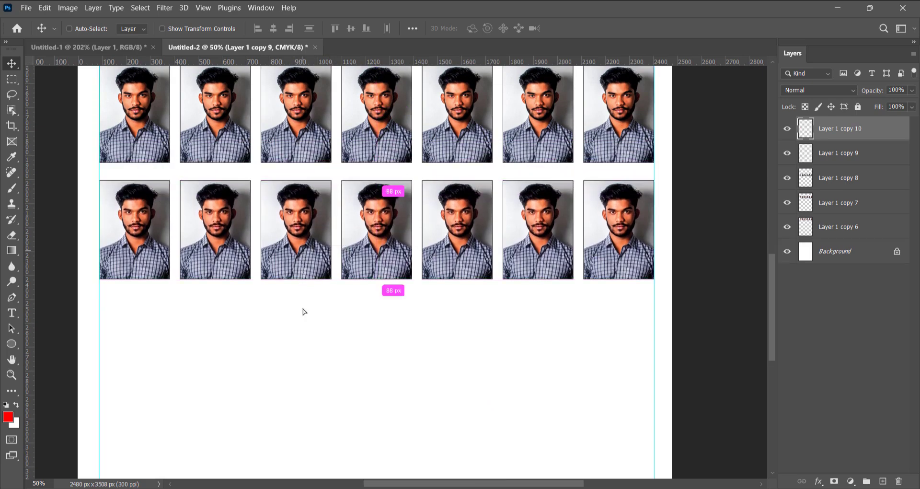
key(ctrl+j)
drag(303, 312, 307, 479)
key(ctrl+j)
scroll(353, 353, down, 2)
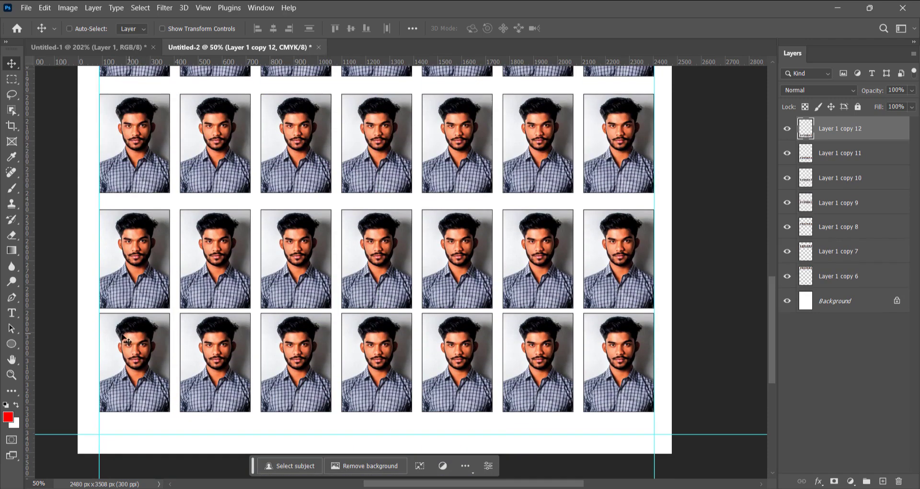
drag(130, 359, 133, 396)
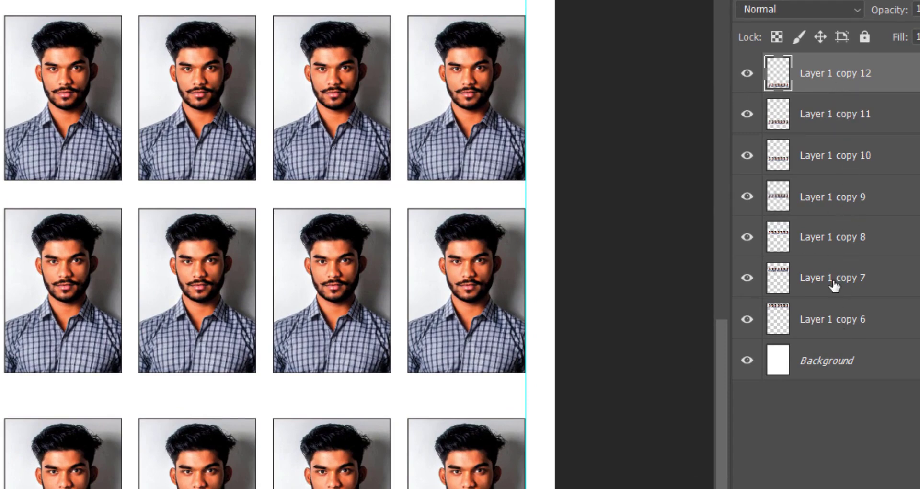
shift+click(823, 325)
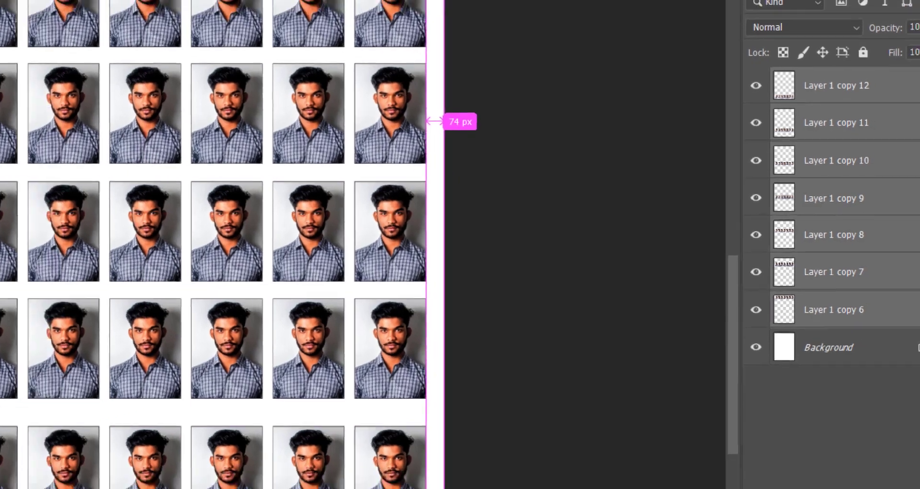
key(ctrl+minus)
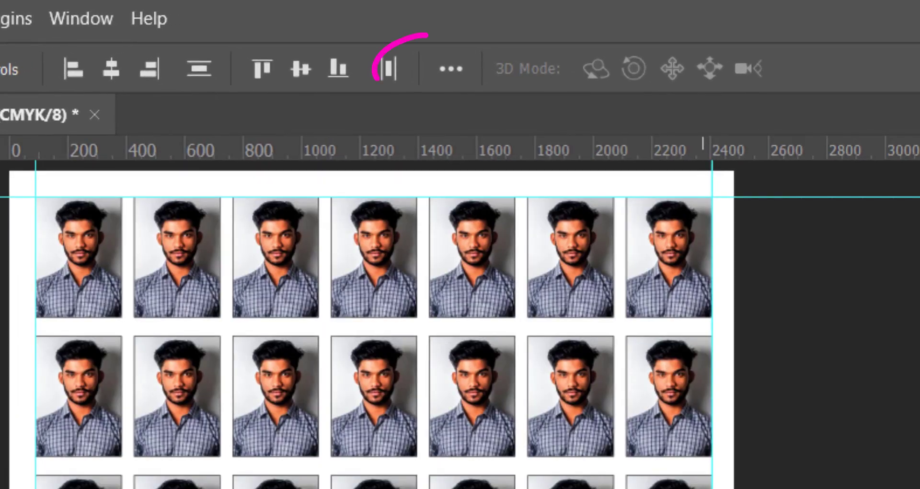
Apply Distribute Vertical Centers to the seven selected row layers for even gaps.
scroll(460, 311, down, 1)
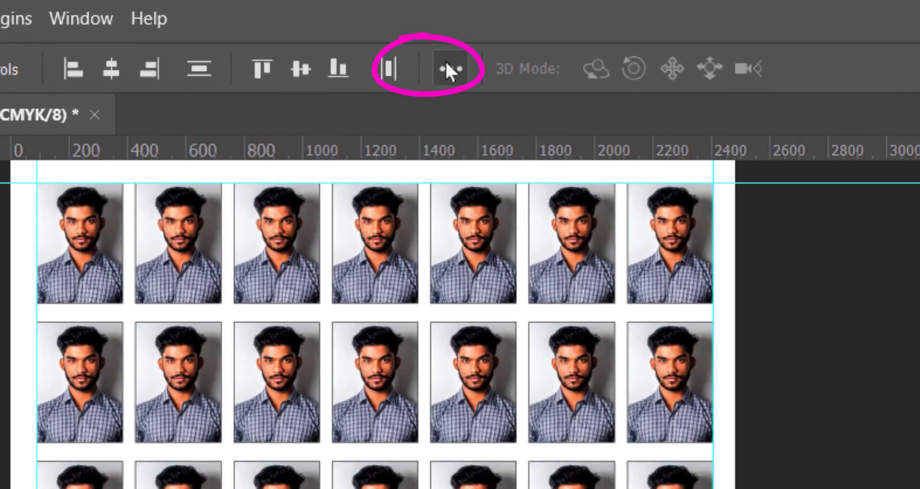
click(448, 68)
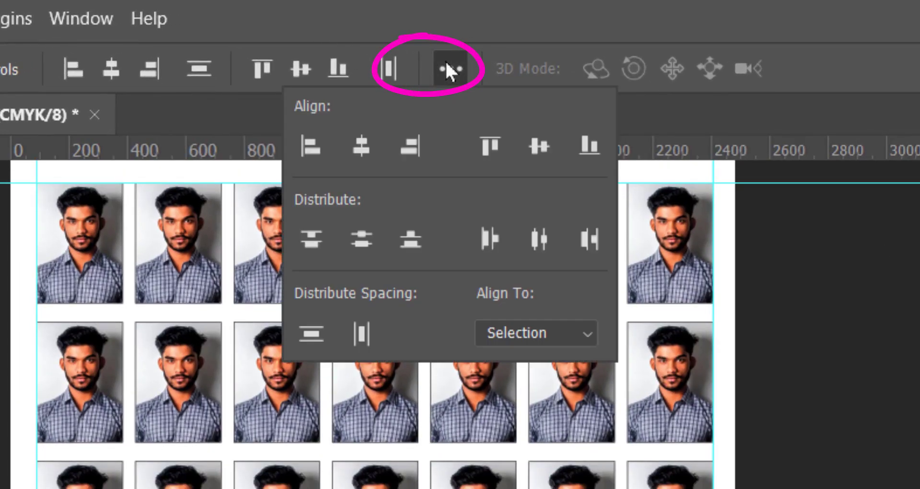
click(355, 240)
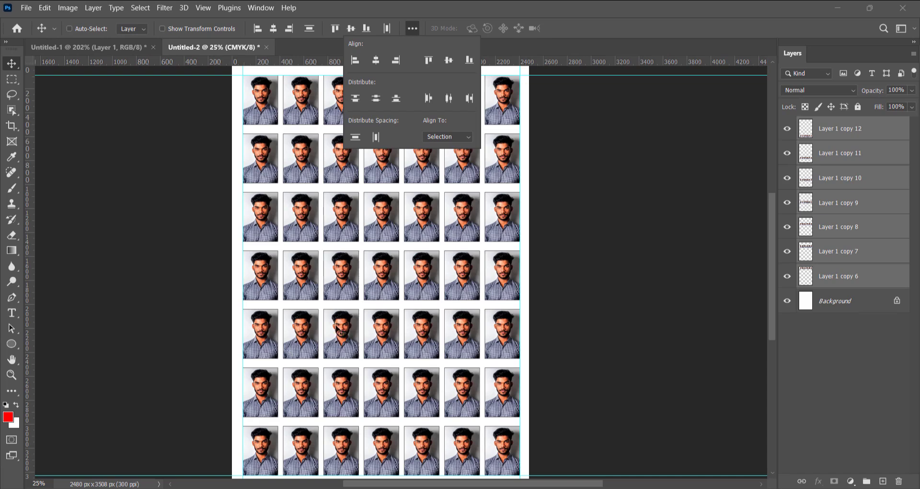
click(594, 246)
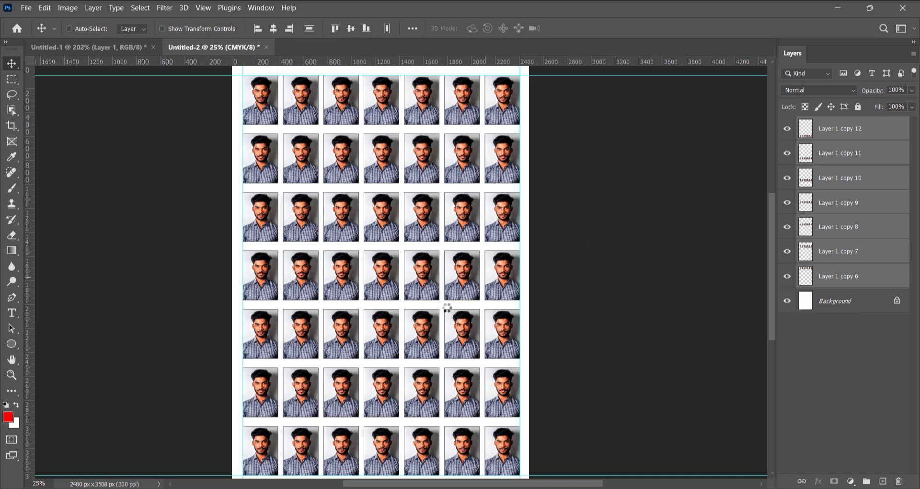
scroll(431, 321, down, 2)
scroll(418, 338, up, 3)
scroll(418, 338, up, 1)
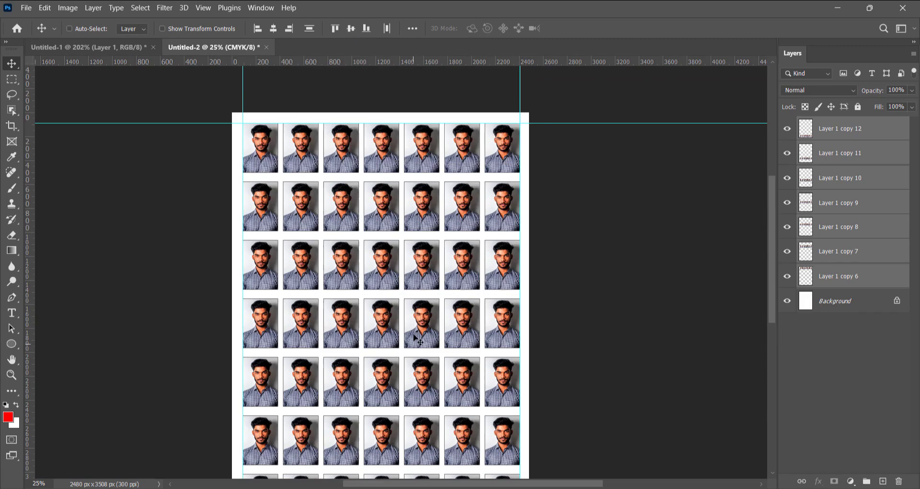
scroll(418, 338, down, 1)
scroll(418, 338, up, 1)
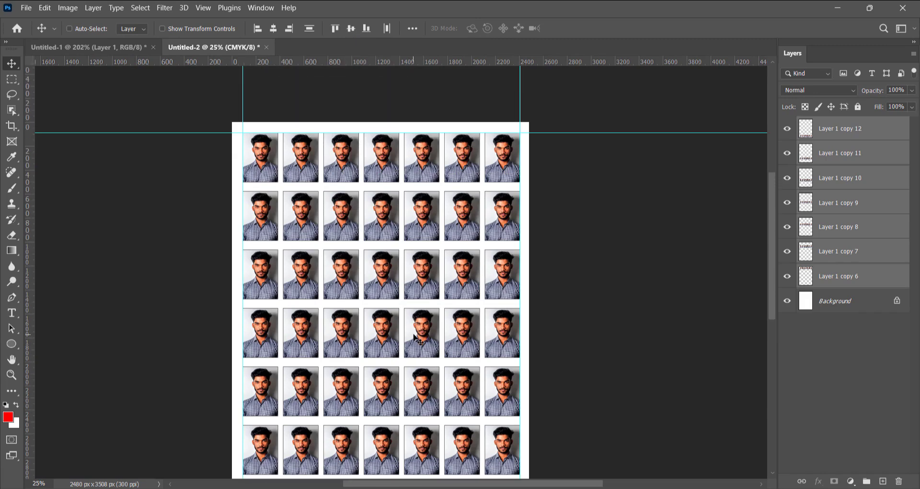
scroll(414, 335, down, 1)
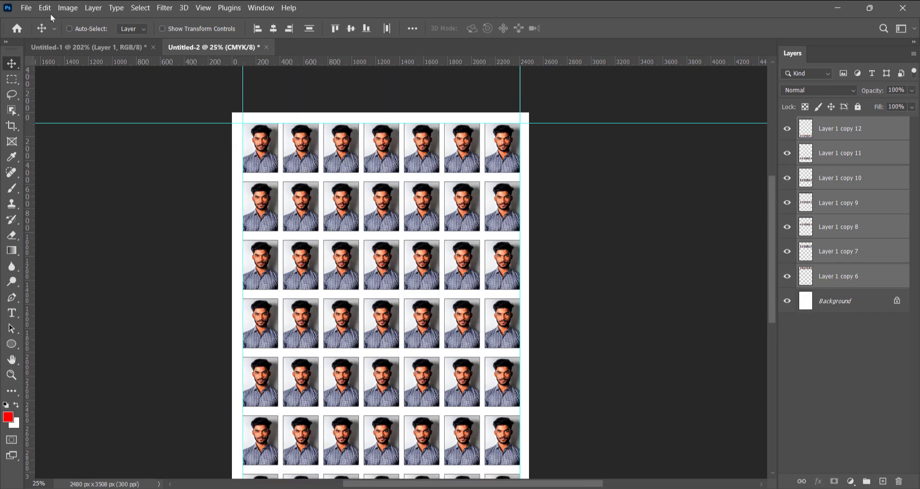
Start a plain Save As, look at the format list, then cancel it.
click(32, 9)
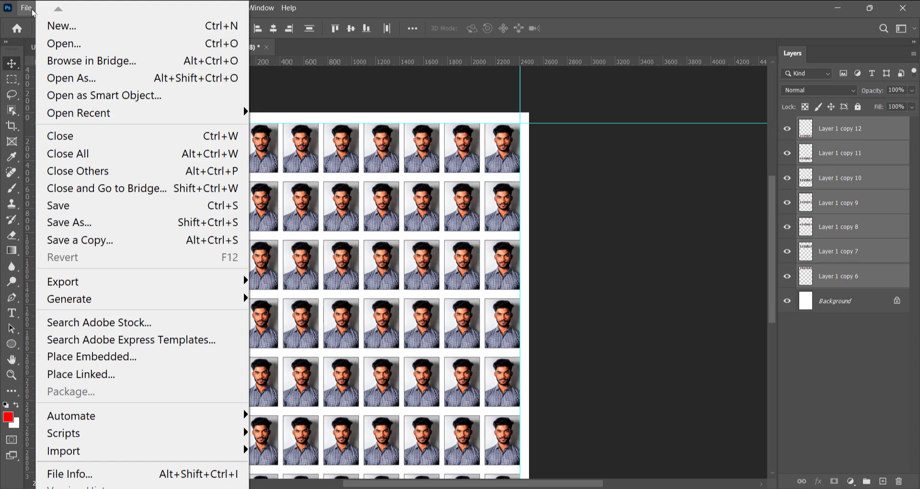
click(52, 222)
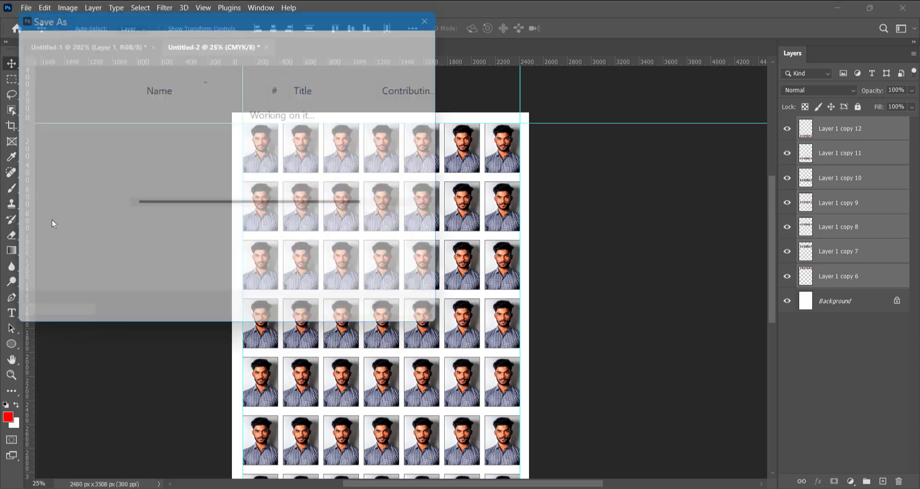
click(148, 238)
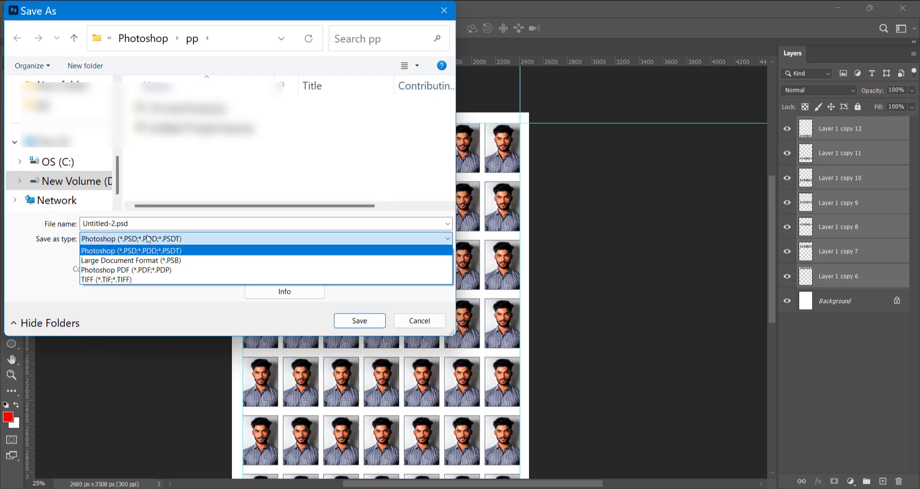
click(144, 238)
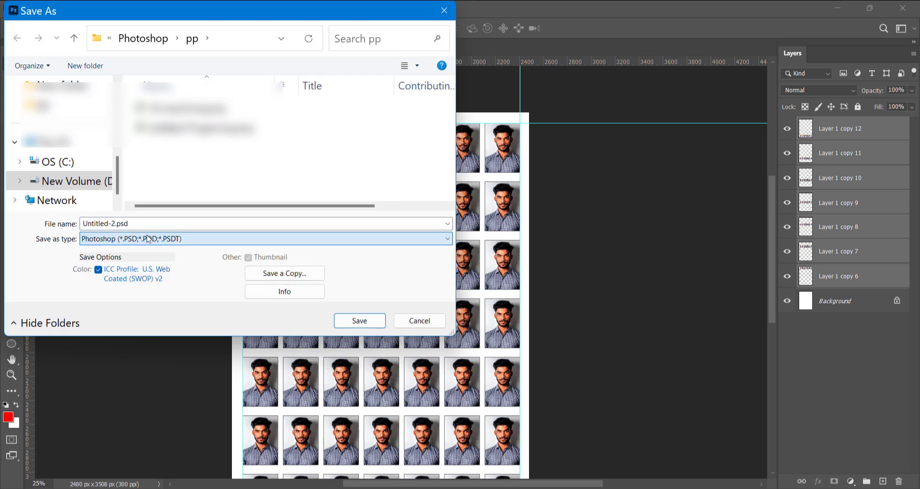
key(Escape)
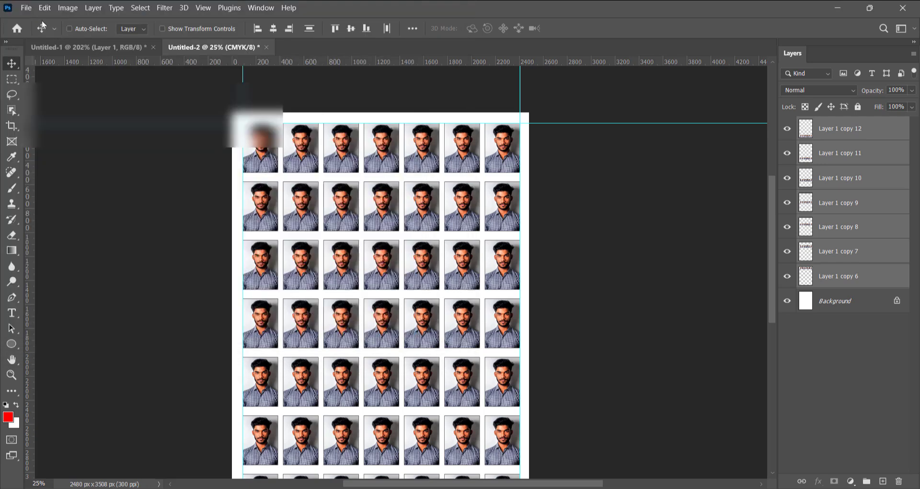
Save a copy as JPEG named 'pp size photo', accepting the default JPEG options.
click(28, 11)
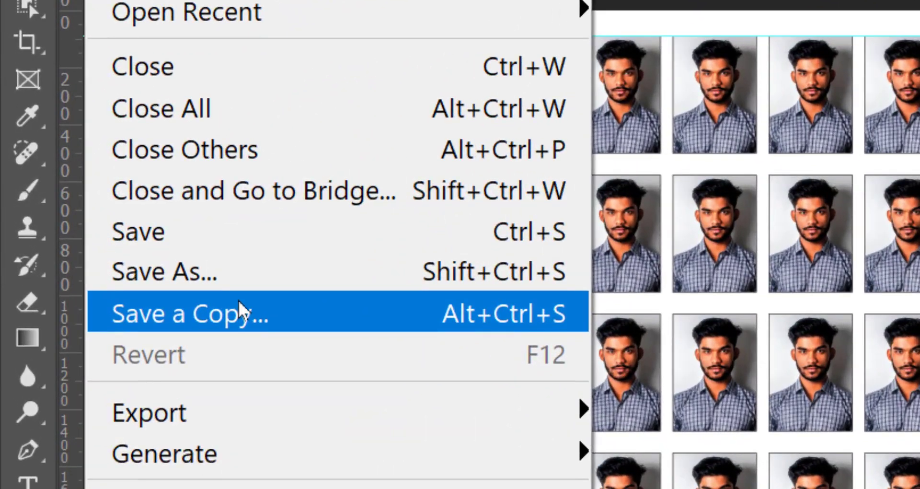
click(187, 282)
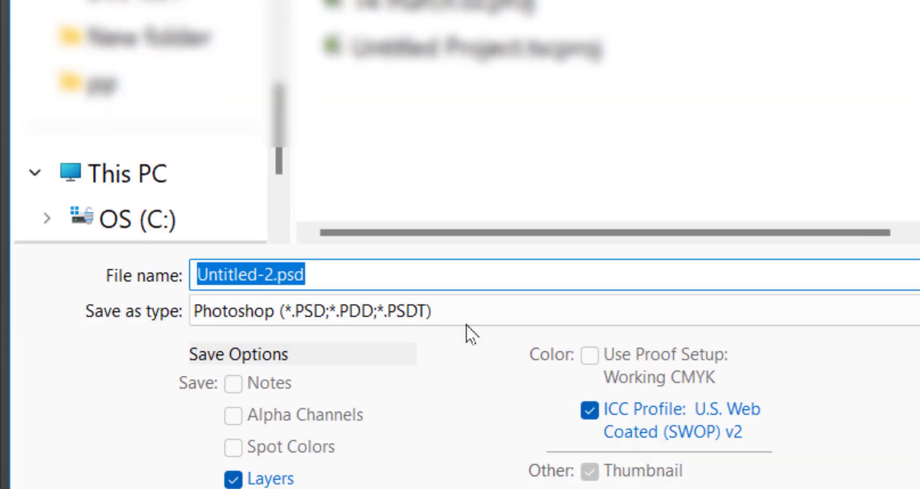
click(418, 309)
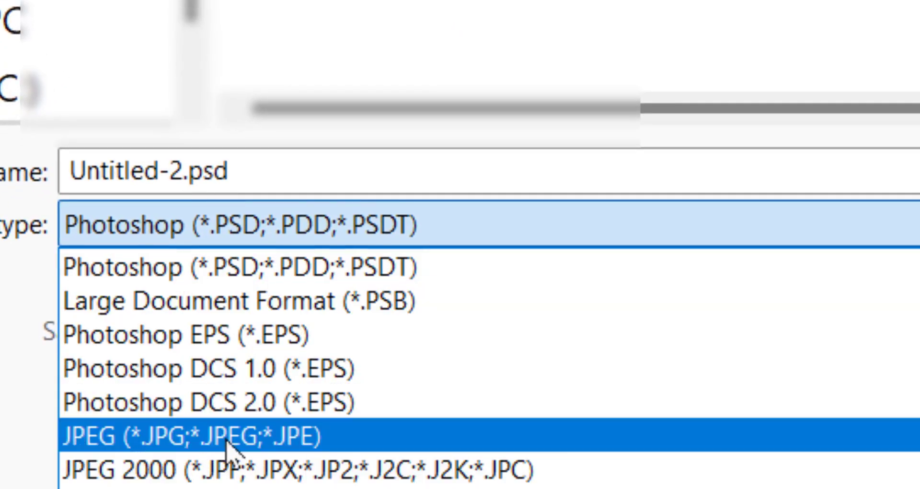
click(246, 435)
text(pp )
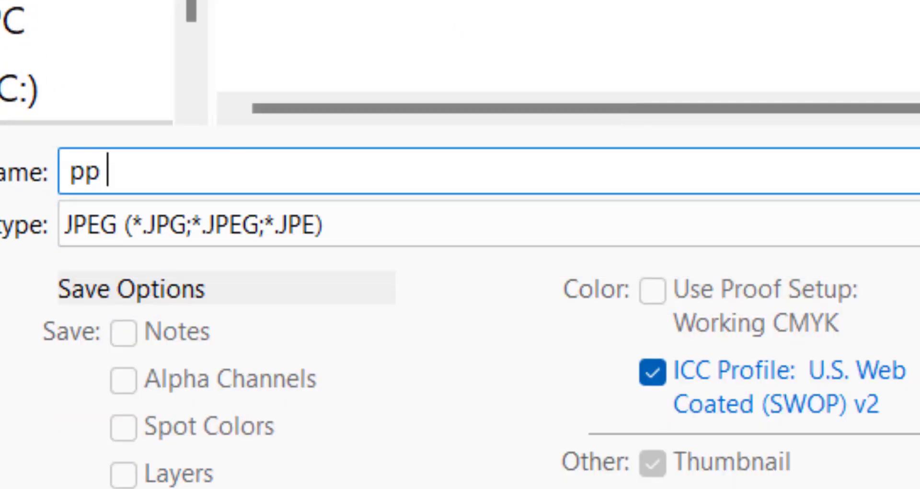
text(size photo)
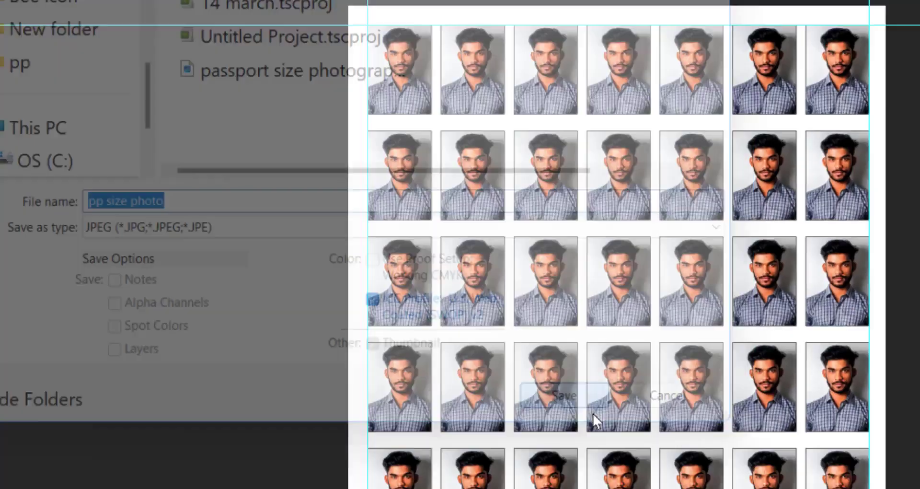
click(593, 413)
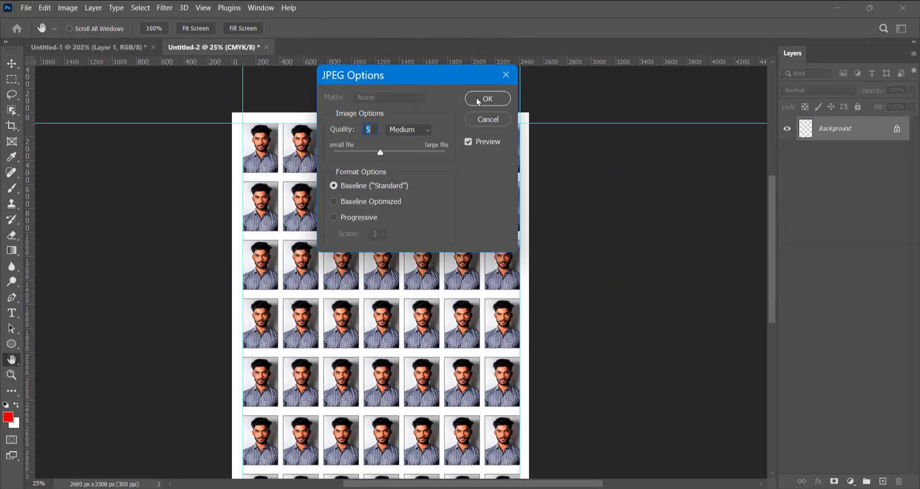
click(476, 96)
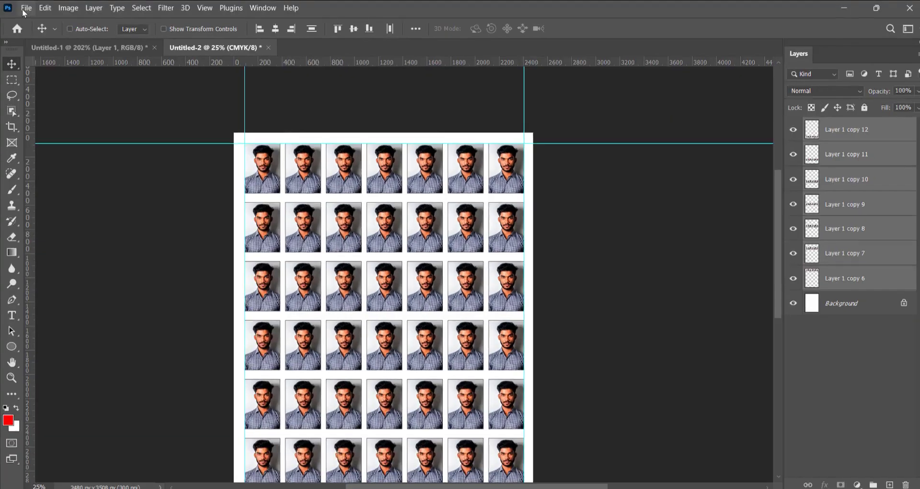
click(22, 9)
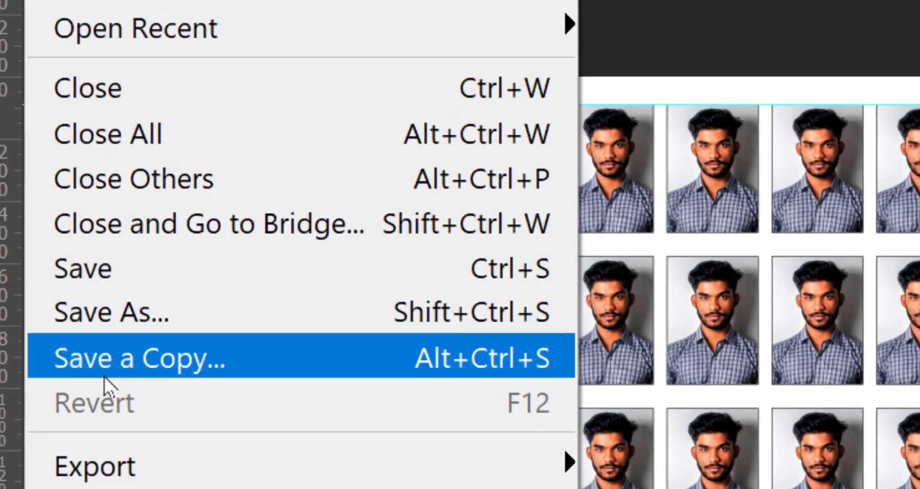
Save a copy as Photoshop PDF 'pp size photo' with the High Quality Print preset.
click(104, 376)
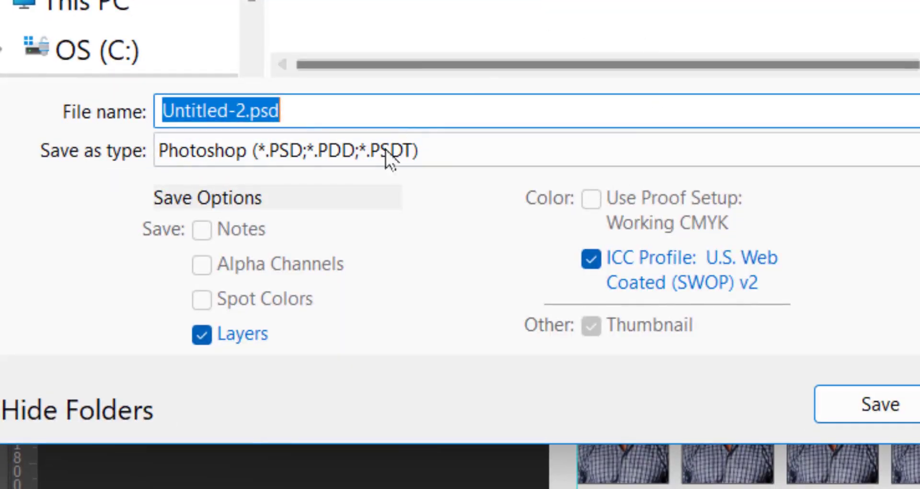
click(386, 160)
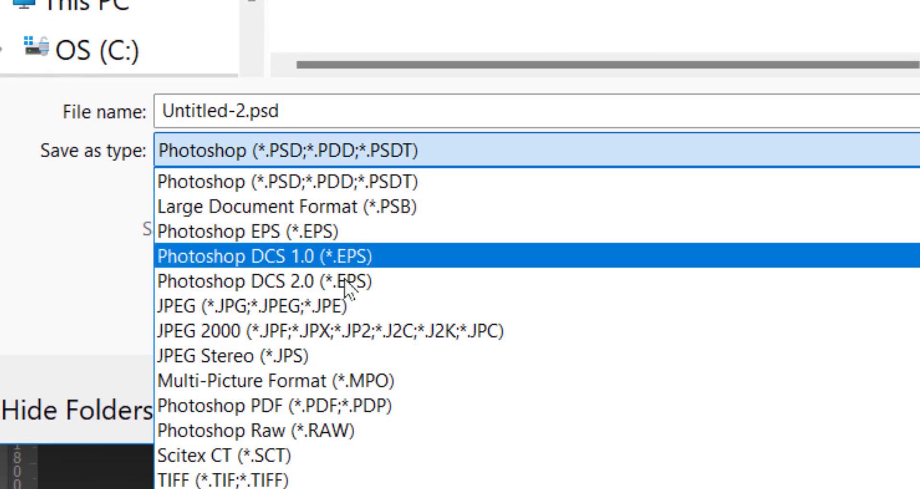
click(337, 407)
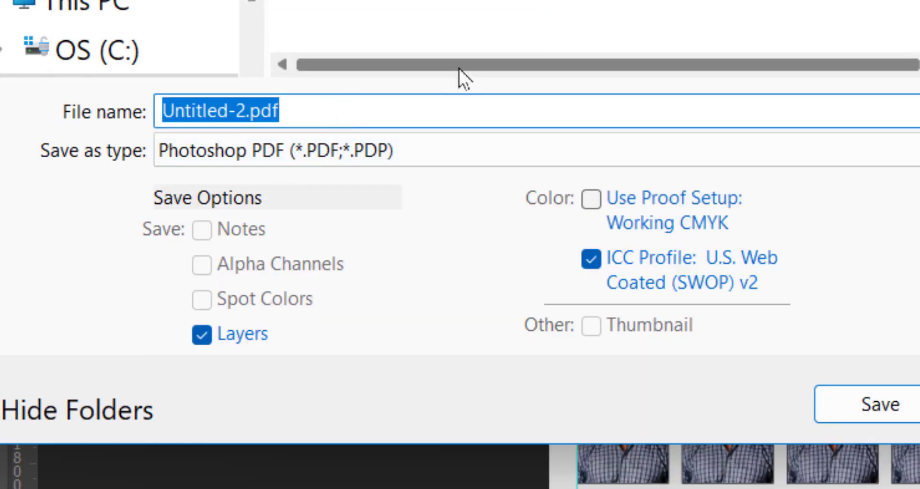
text(pp si)
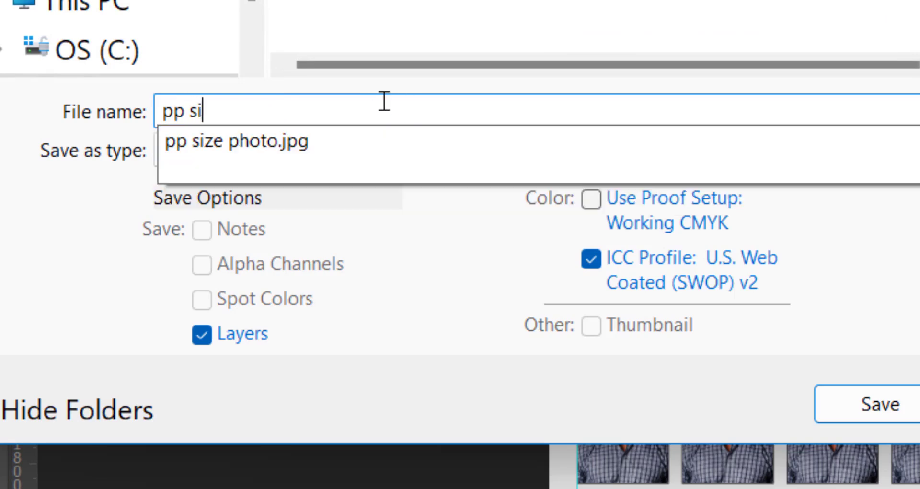
text(zeo)
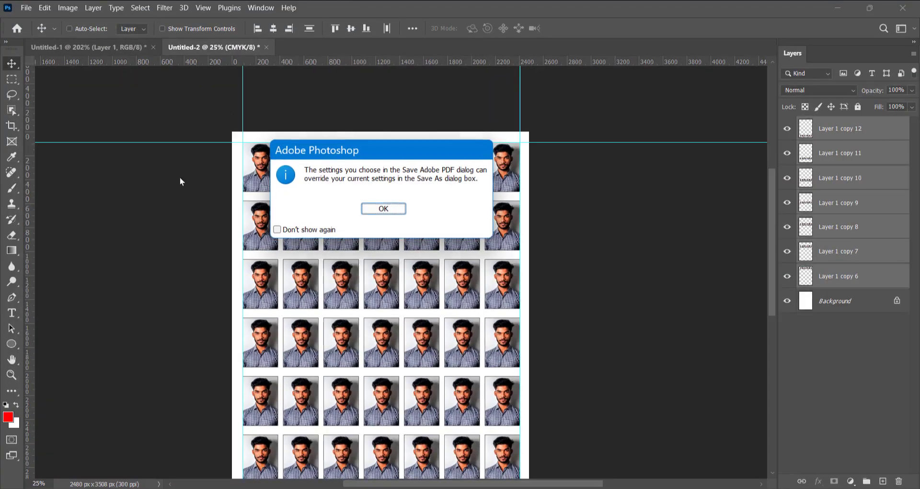
click(383, 209)
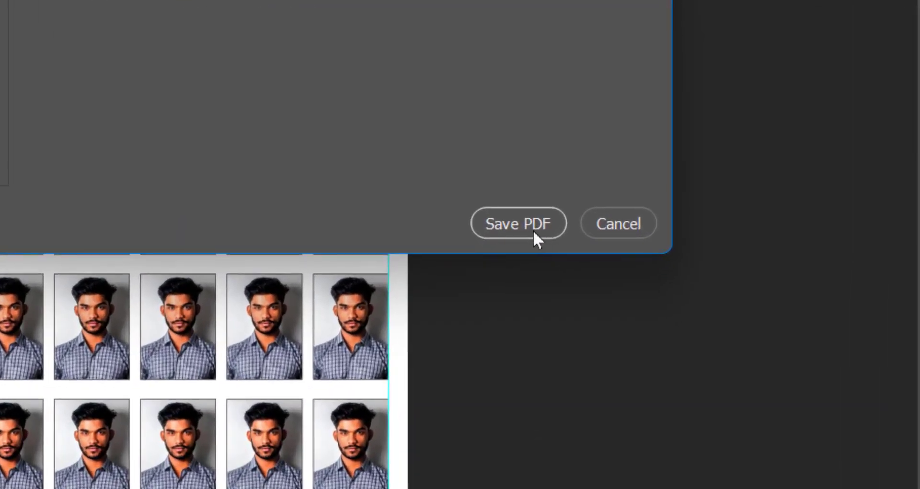
click(532, 230)
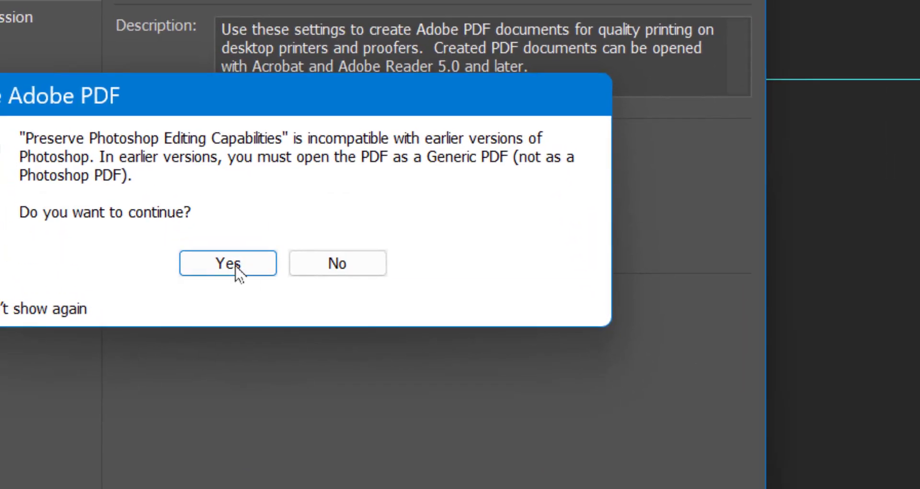
click(235, 263)
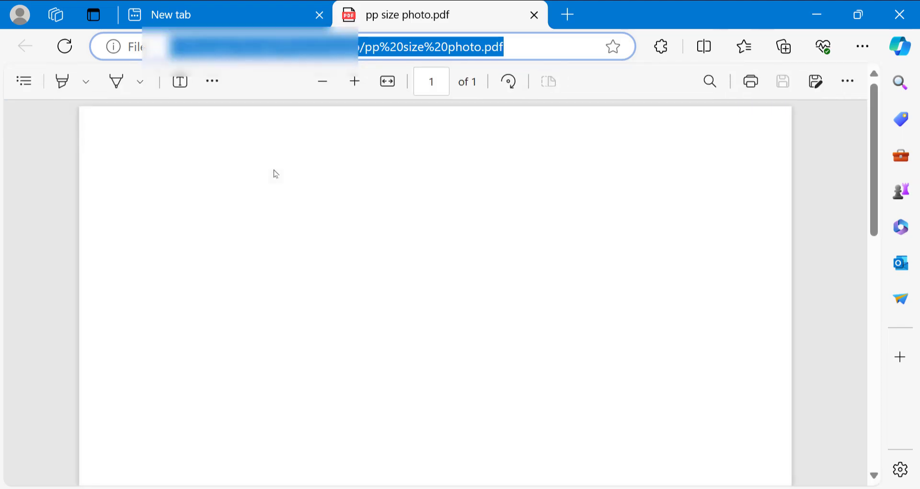
Scroll through the PDF page in Edge to review the rows of photos.
scroll(271, 180, down, 5)
scroll(274, 185, down, 3)
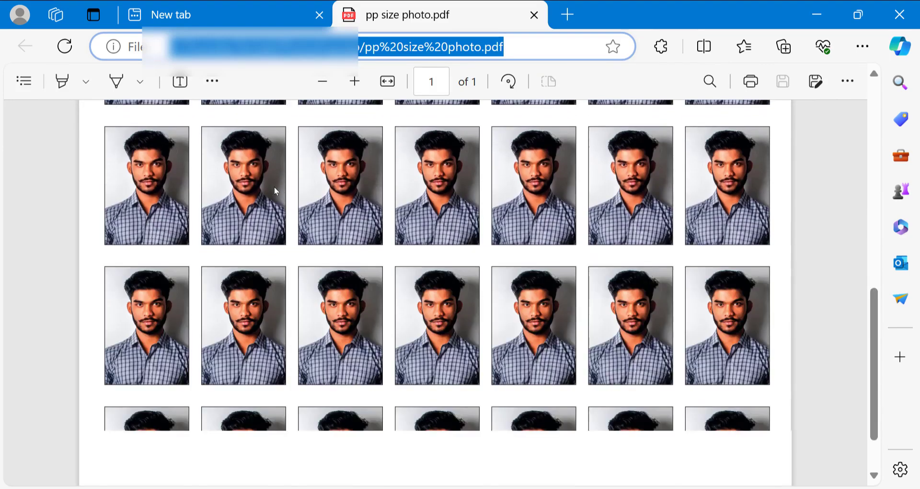
scroll(275, 190, up, 5)
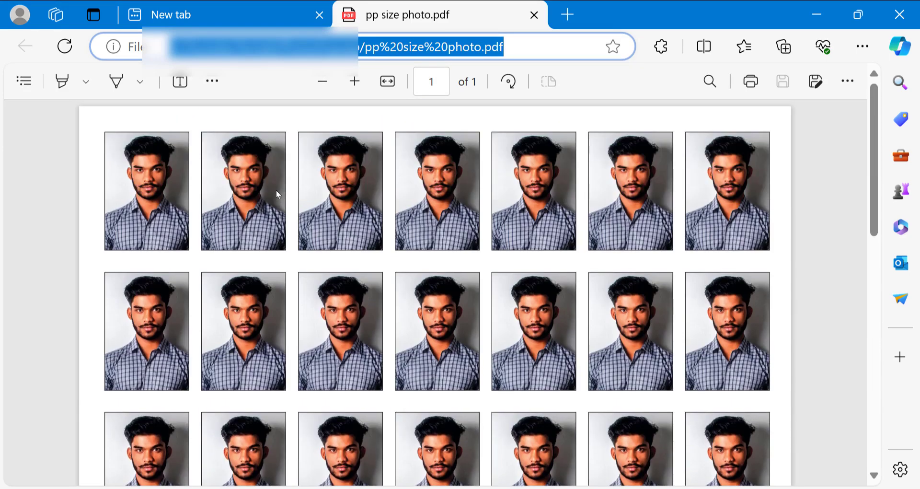
scroll(276, 190, down, 1)
scroll(276, 190, down, 2)
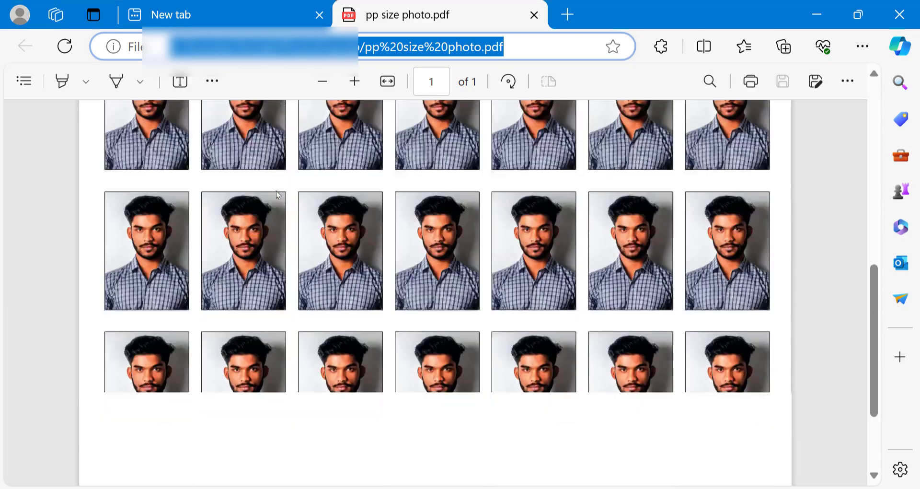
scroll(276, 190, down, 2)
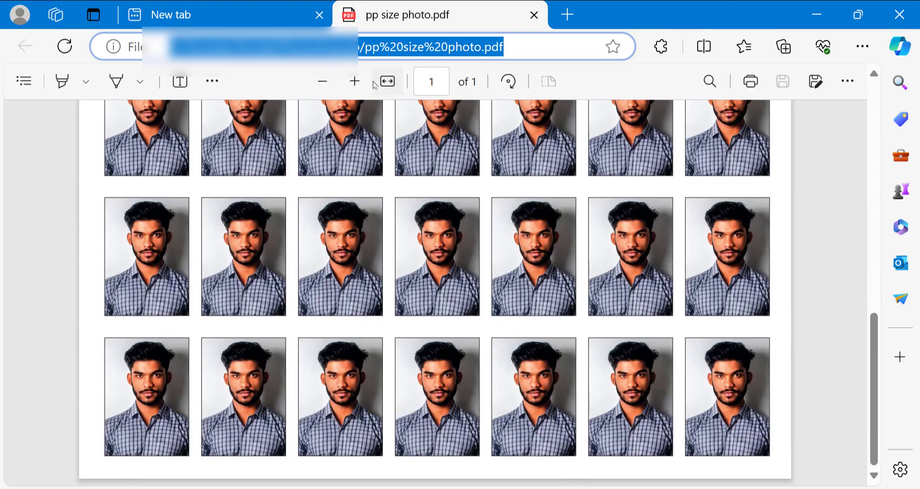
Zoom in three steps to inspect the portraits, then zoom back out to page width.
click(358, 83)
click(361, 83)
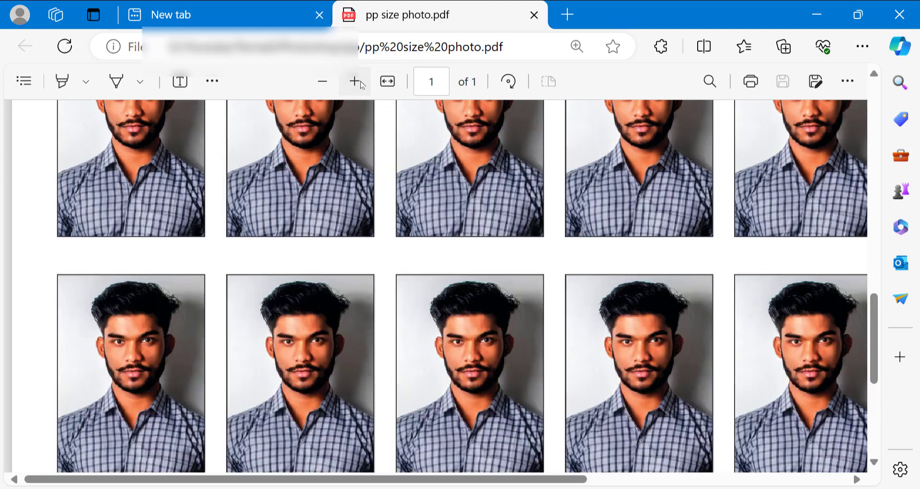
click(360, 83)
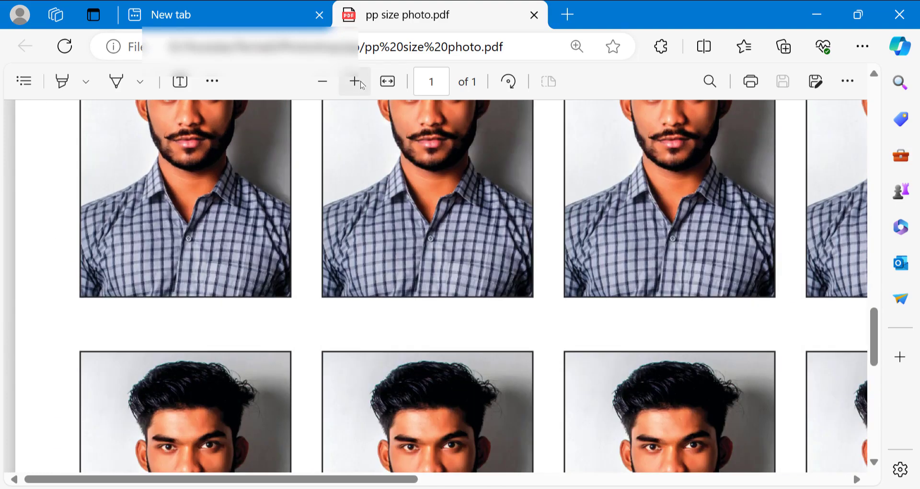
scroll(366, 190, down, 1)
scroll(384, 235, down, 5)
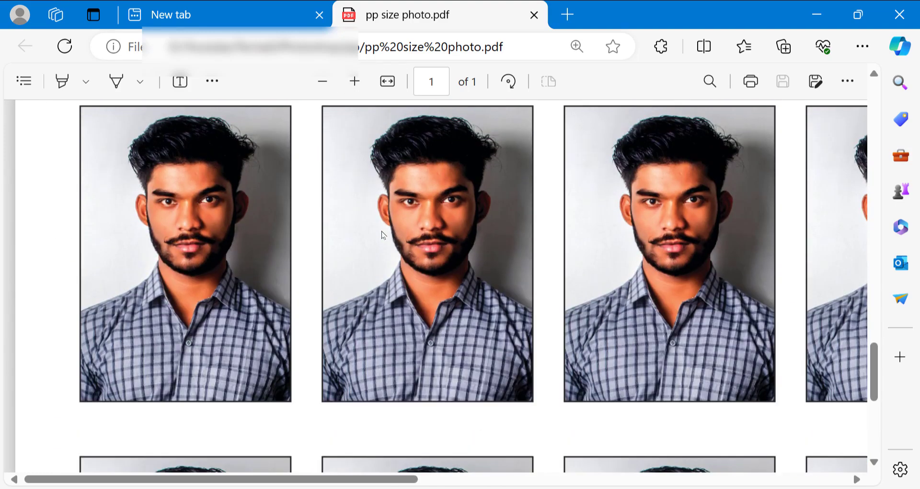
click(327, 85)
click(328, 85)
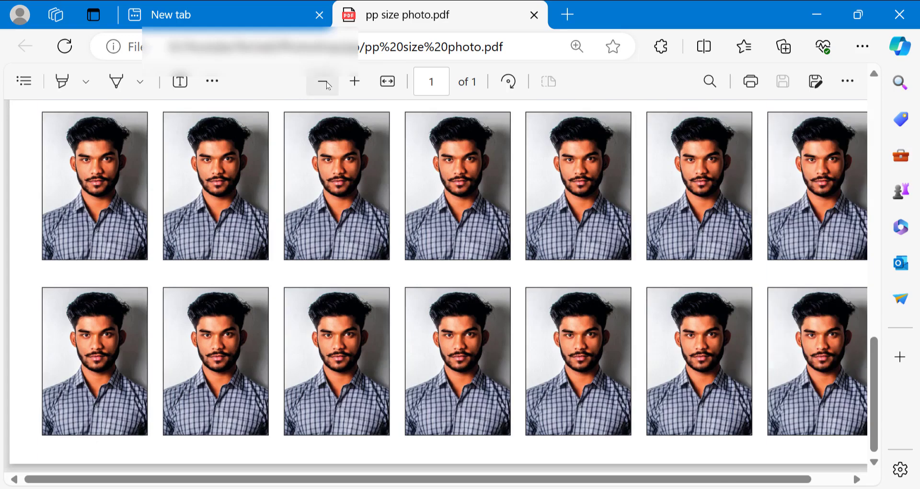
click(327, 84)
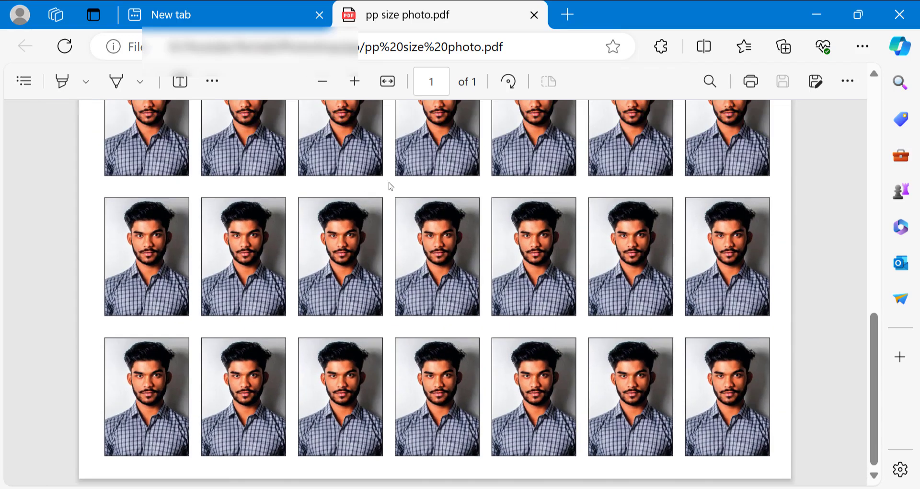